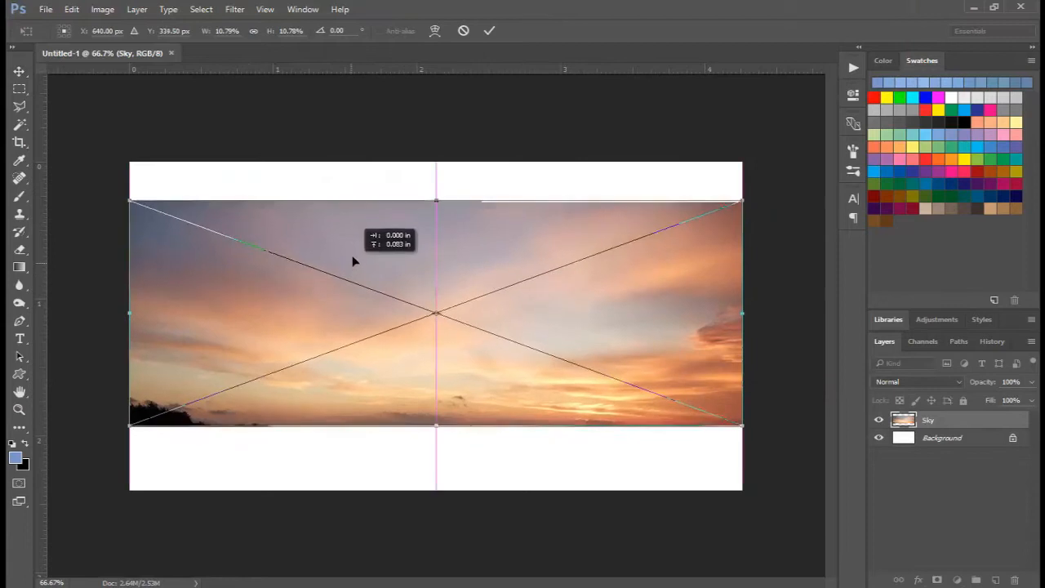
- Place the sky image against the top edge of the canvas and rasterize the Sky layer
key(Return)
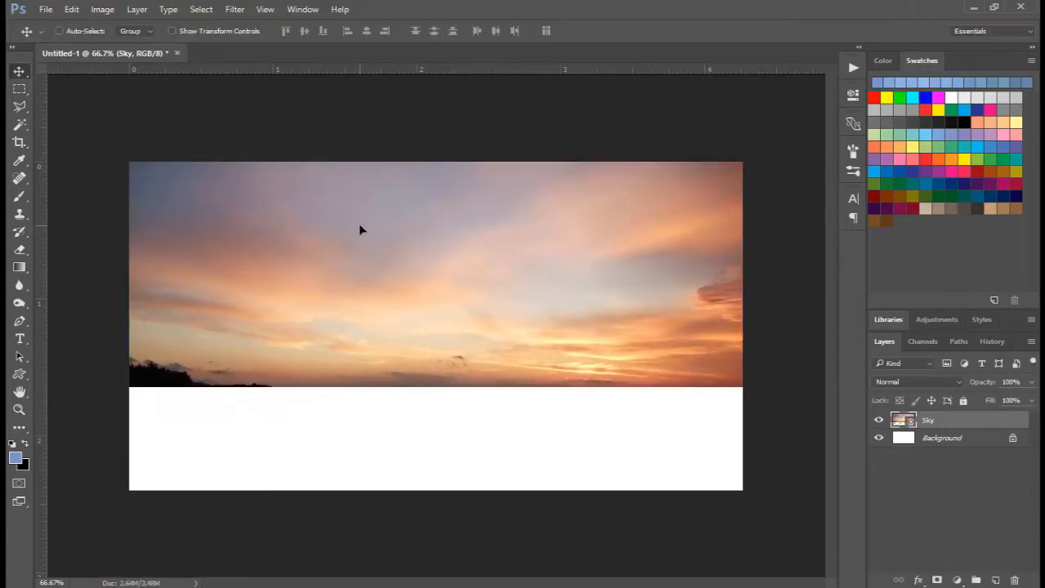
right_click(912, 422)
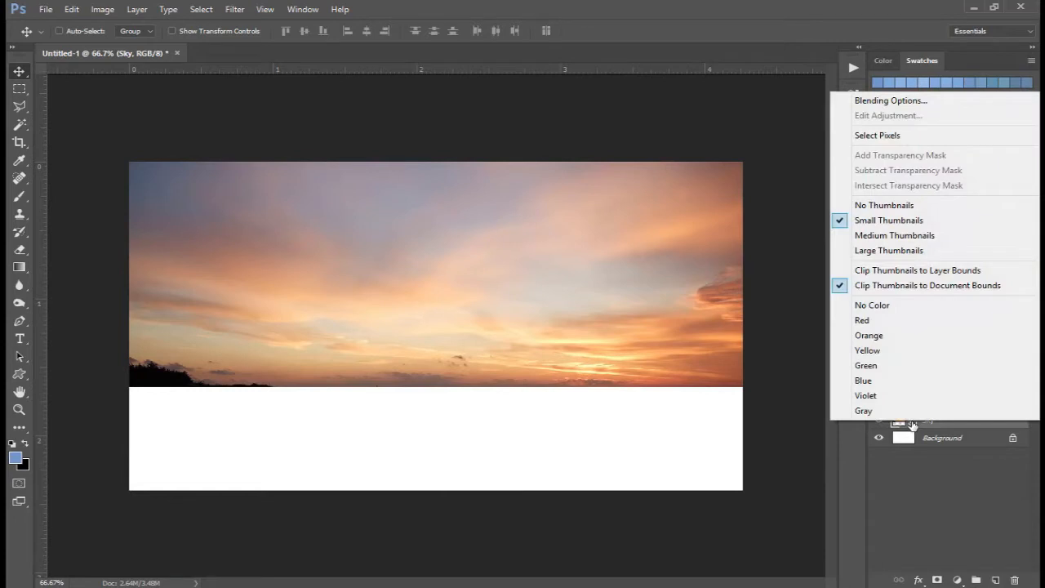
right_click(939, 427)
right_click(940, 427)
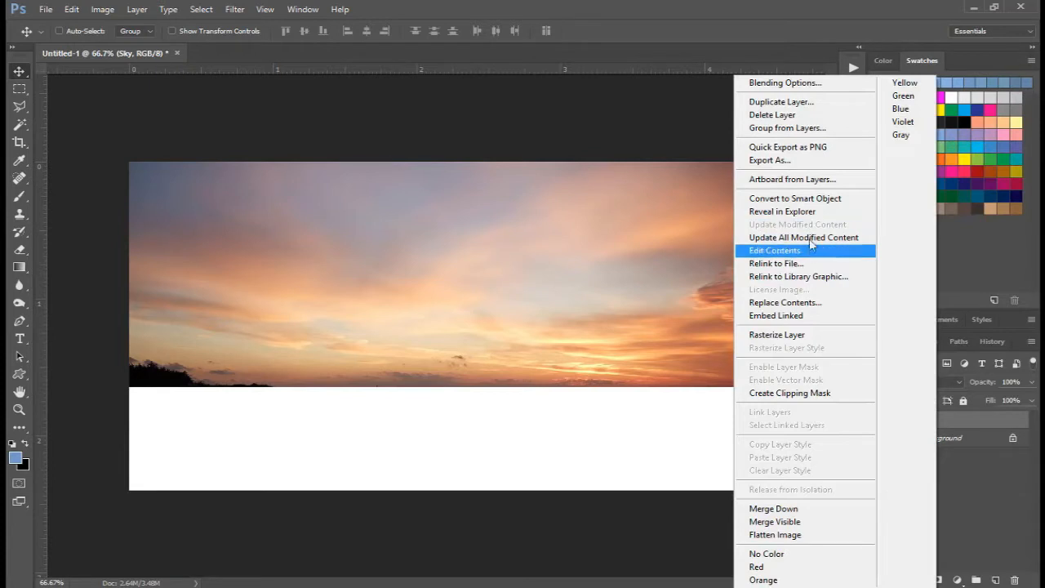
click(808, 335)
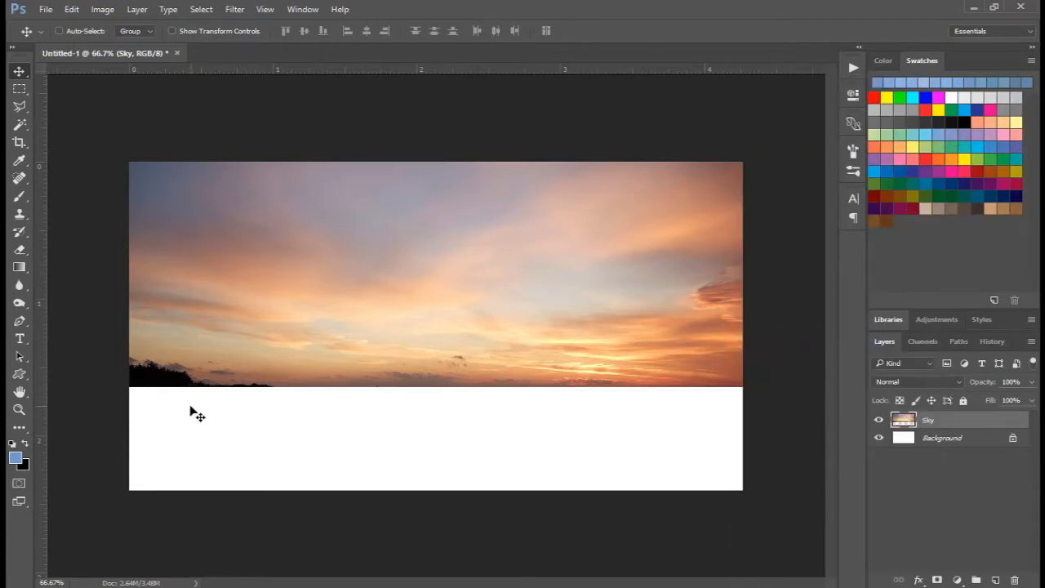
- Delete the strip with the dark treeline along the lower edge of the sky image using a rectangular selection
click(19, 89)
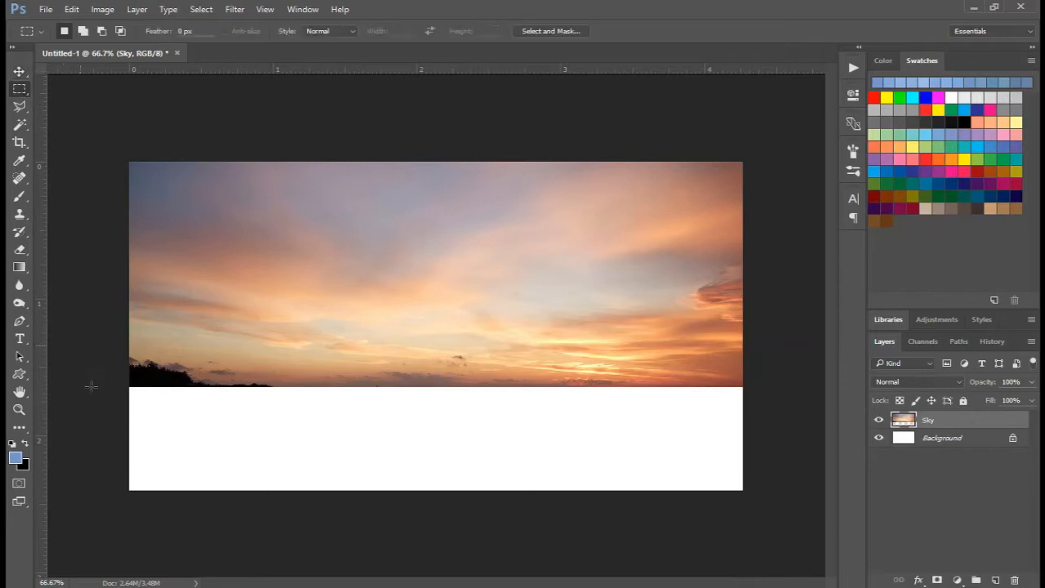
drag(93, 444, 776, 360)
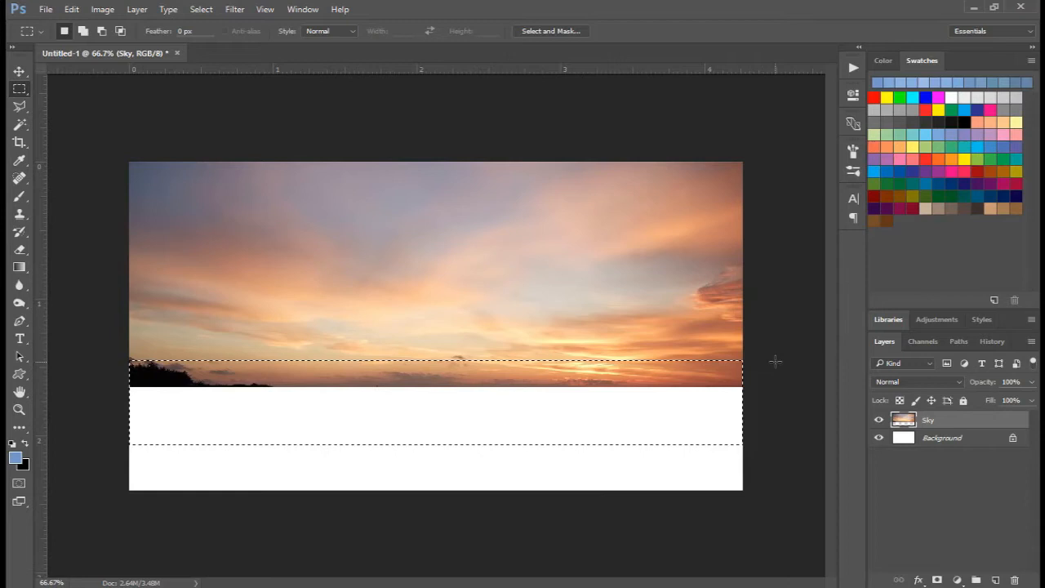
key(Delete)
key(ctrl+d)
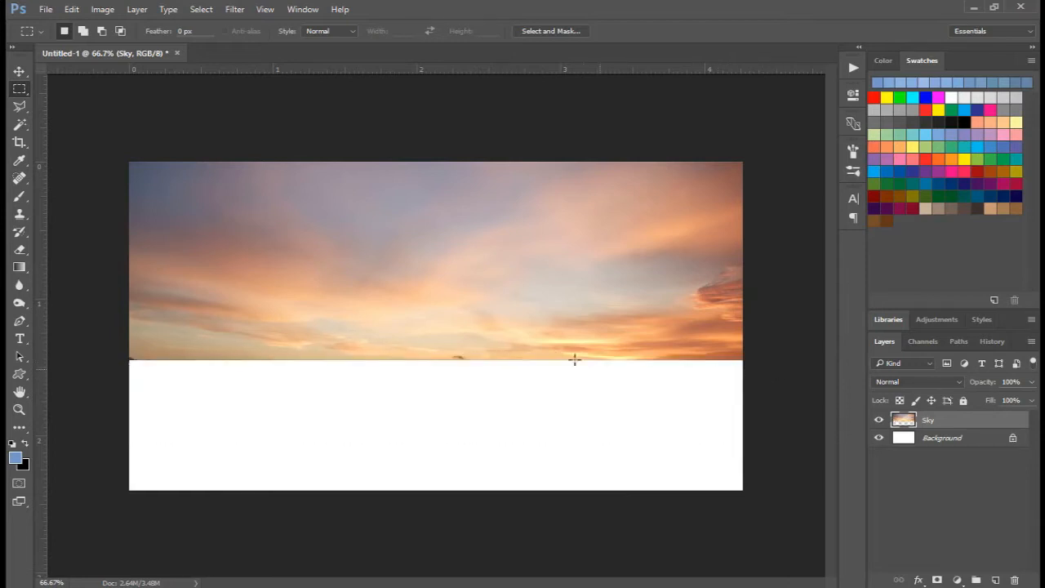
click(19, 72)
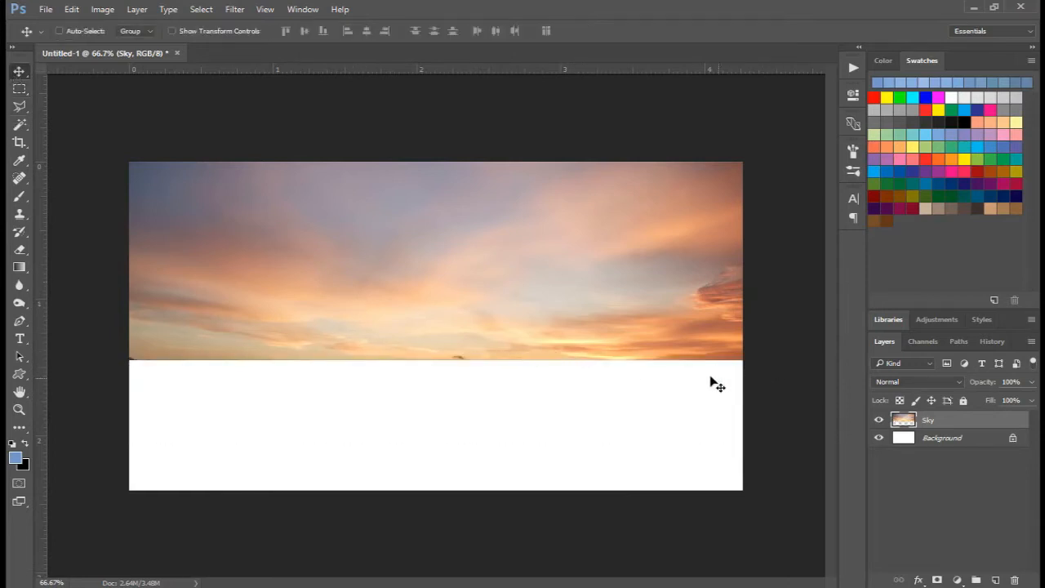
- Set the Sky layer's Color Balance midtone levels to -41, -16 and 60
click(102, 9)
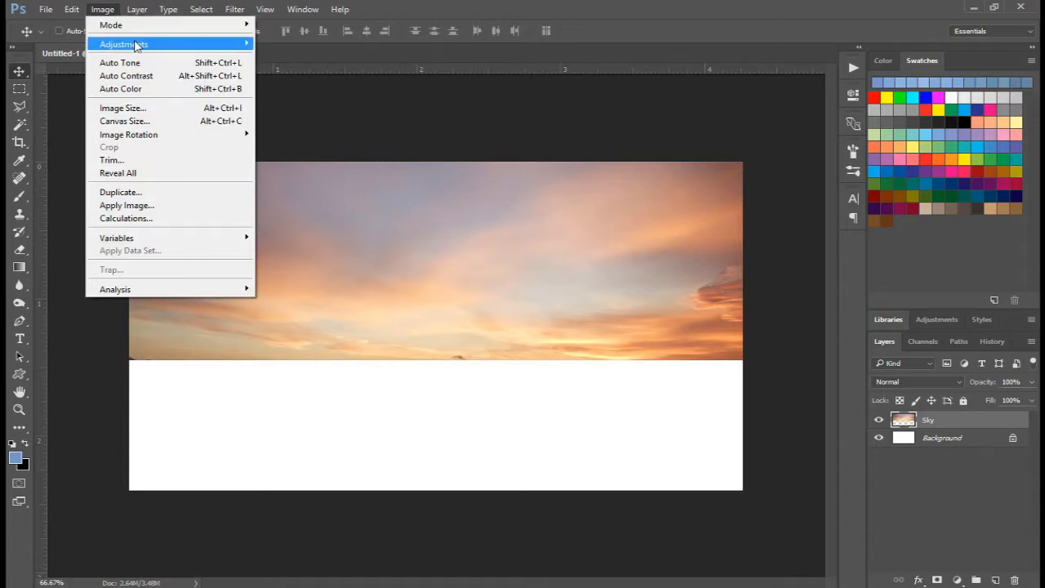
mouse_move(135, 45)
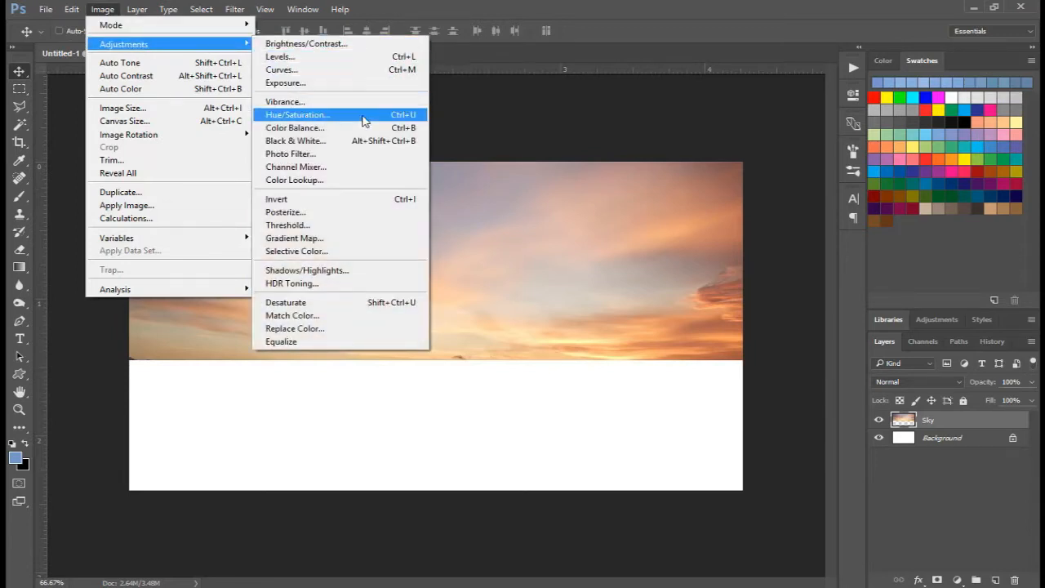
click(316, 129)
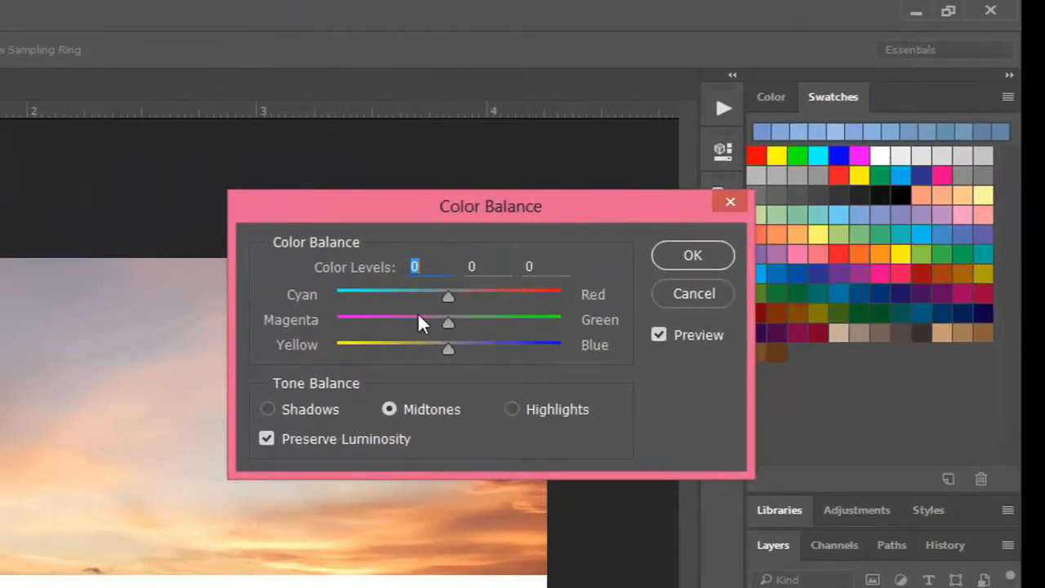
text(41)
key(Tab)
text(-16)
key(Tab)
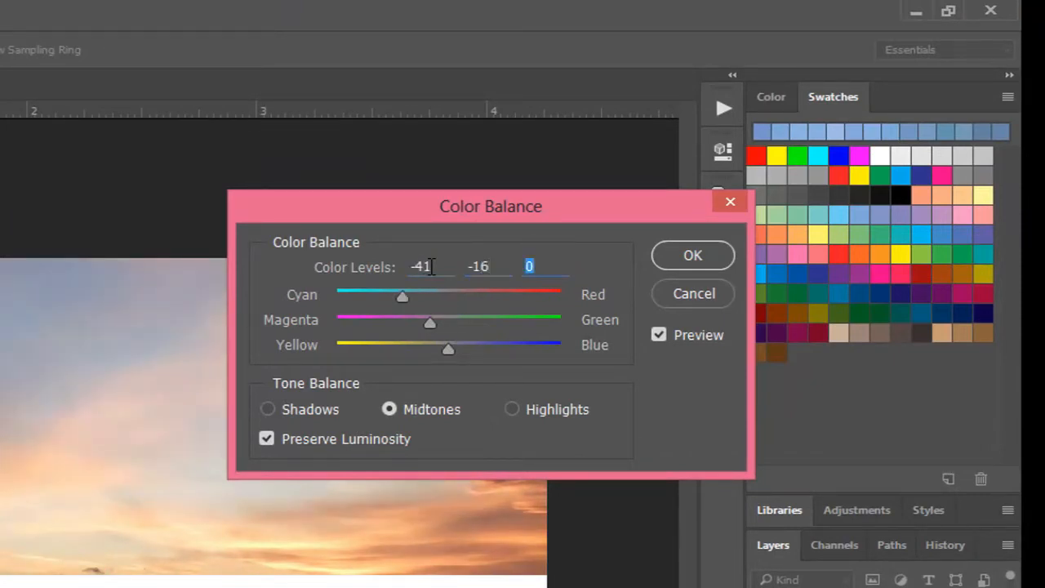
text(60)
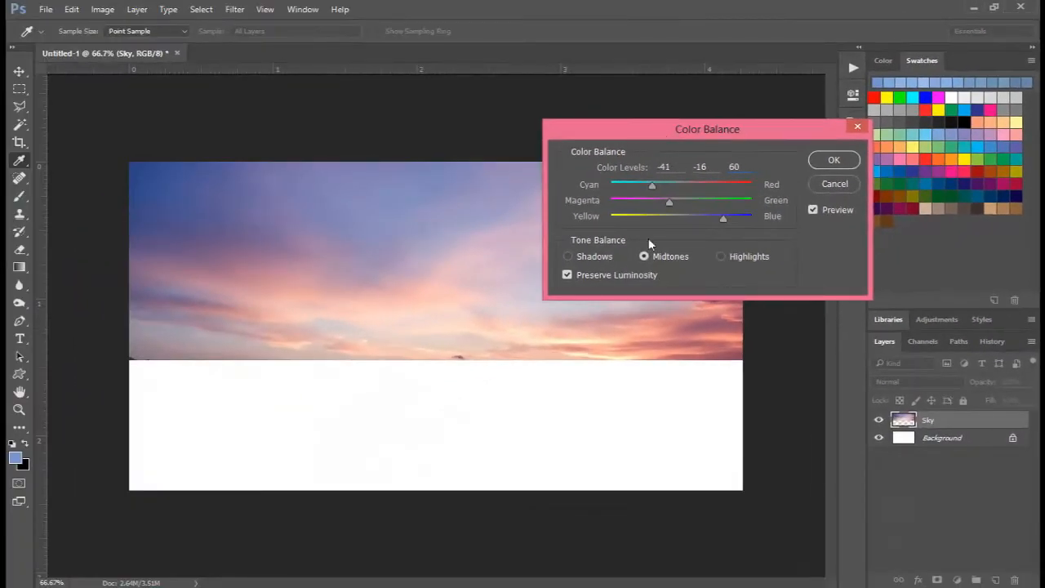
- Compare the sky with and without the Color Balance preview and apply the adjustment
drag(661, 125, 599, 347)
click(751, 431)
click(750, 431)
click(750, 431)
click(751, 431)
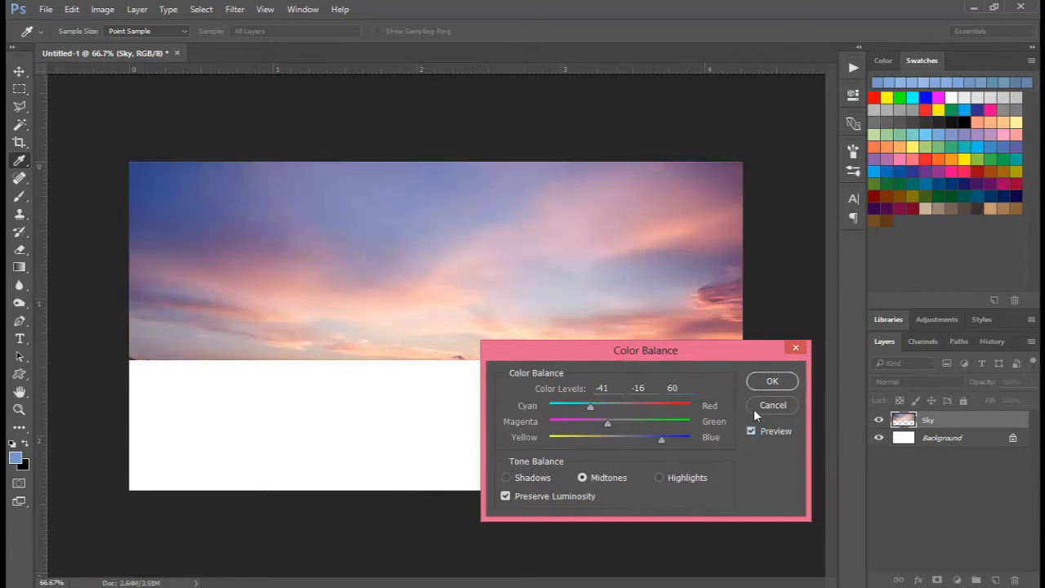
click(771, 381)
key(v)
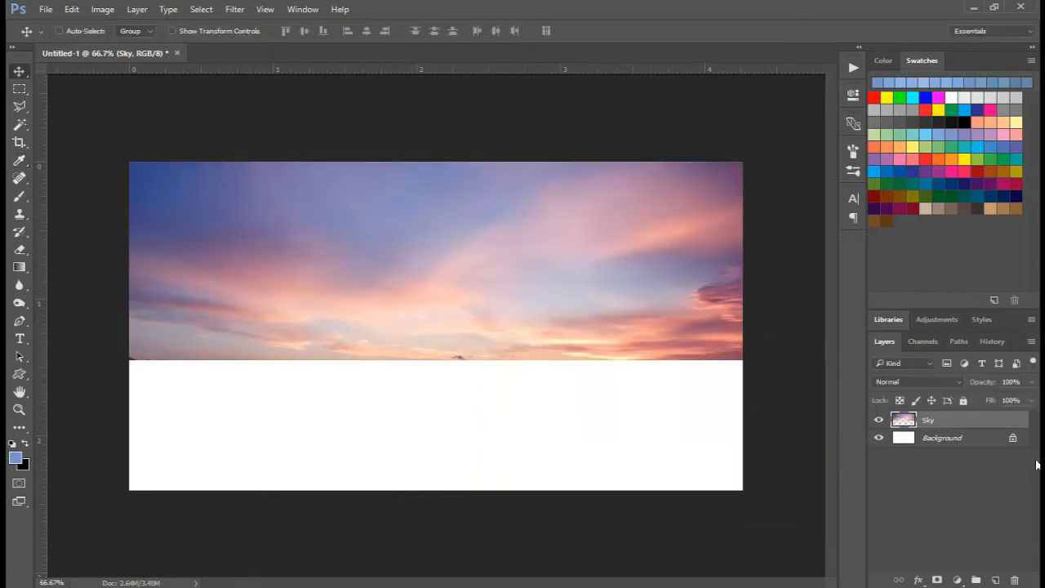
- Place the Landscape image as a linked file above the Sky layer and shift it slightly down
click(905, 438)
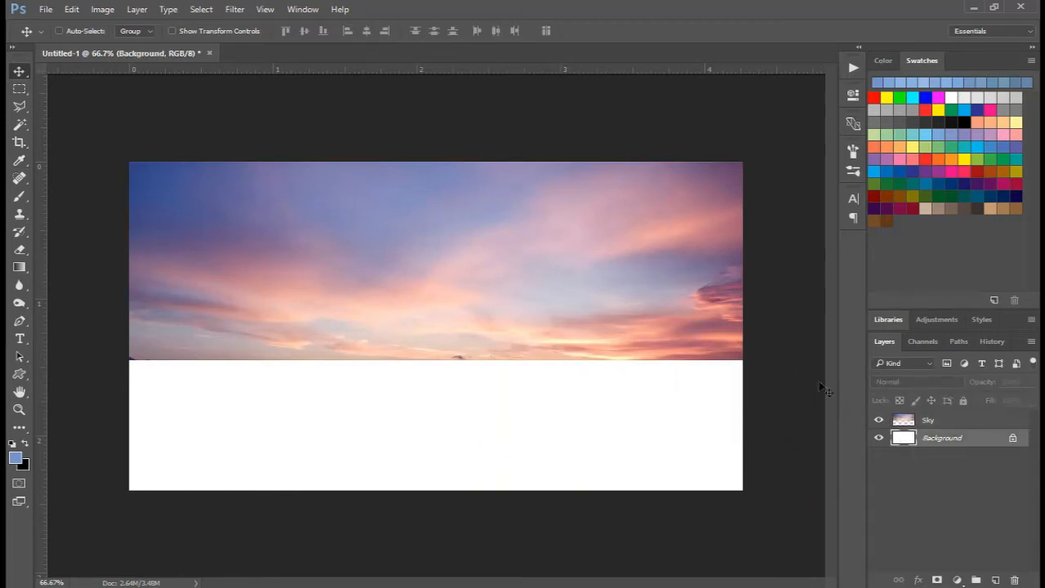
click(902, 423)
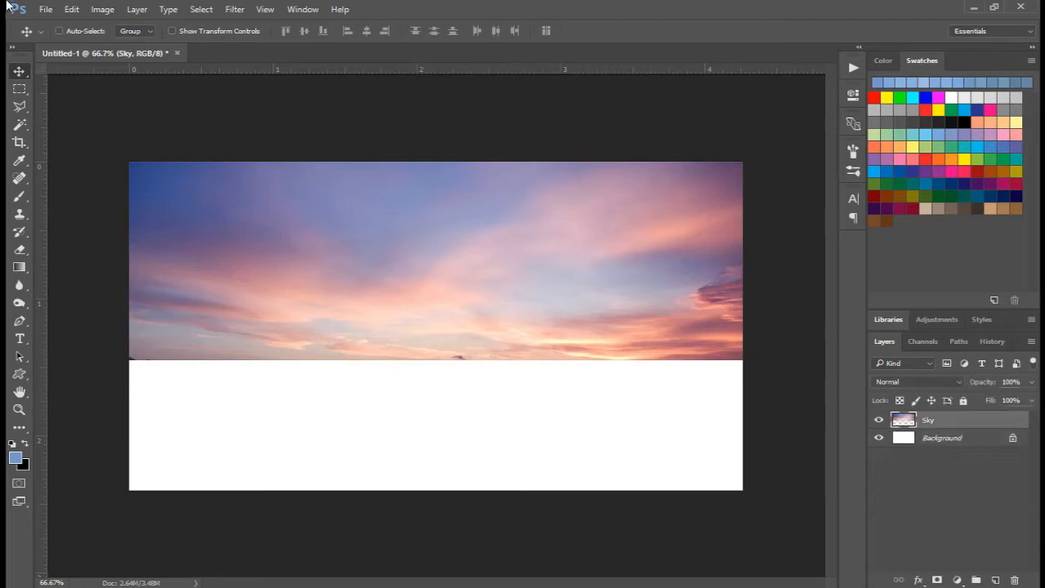
click(46, 9)
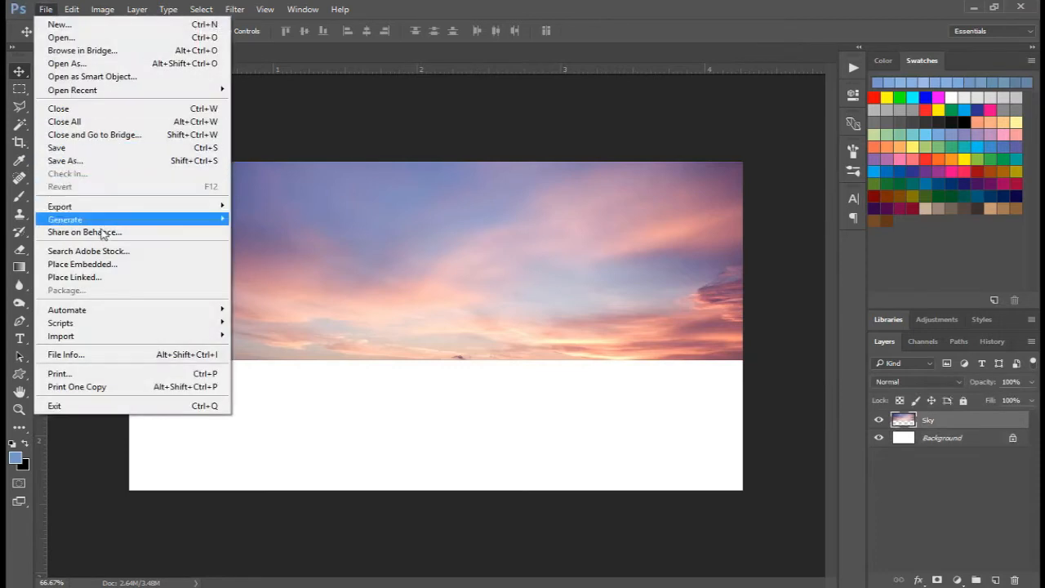
click(75, 277)
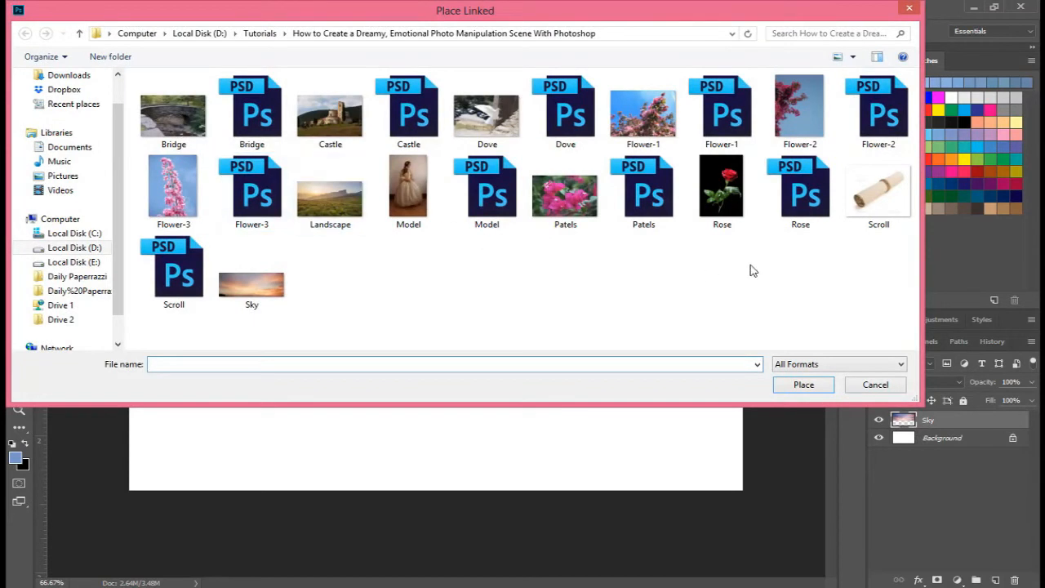
double_click(339, 209)
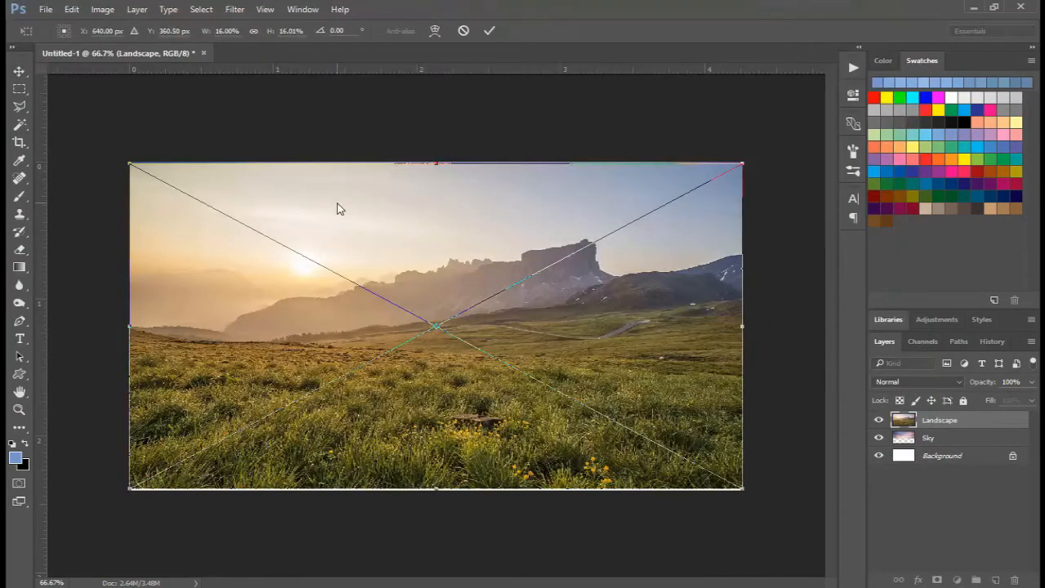
key(Return)
drag(465, 387, 466, 392)
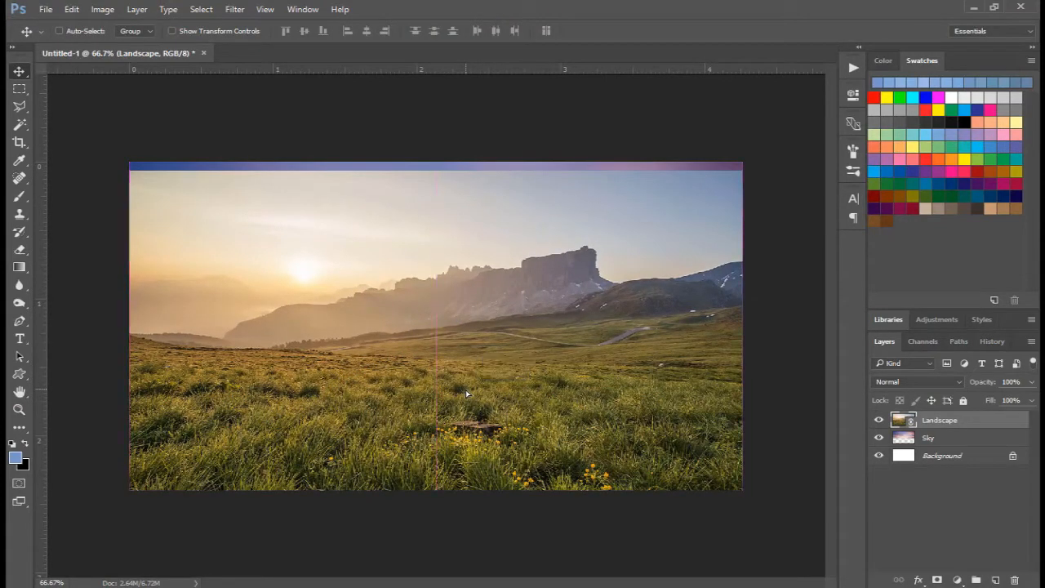
- Flip the Landscape layer horizontally and rasterize it
key(ctrl+t)
right_click(513, 387)
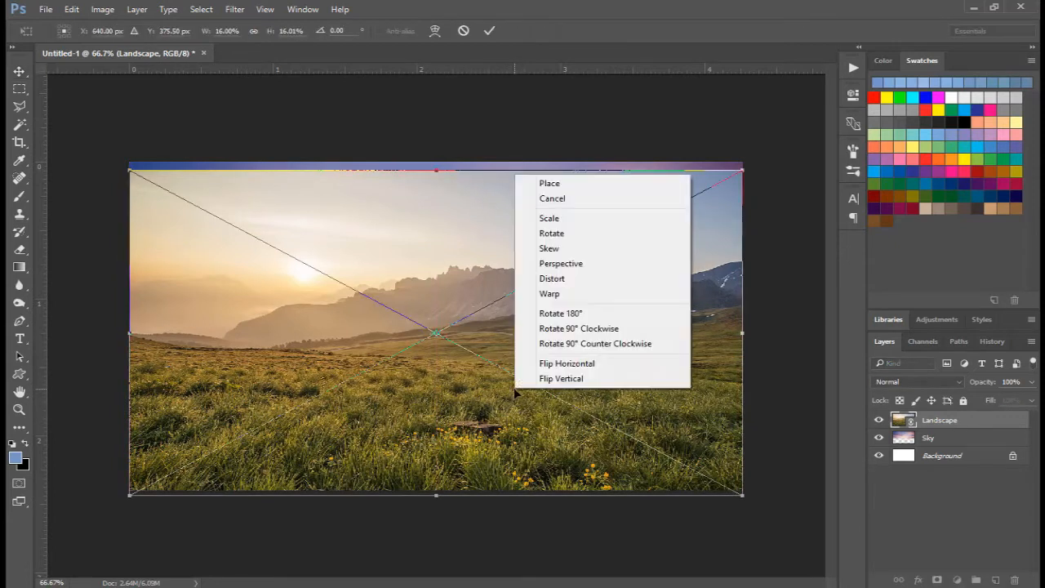
click(555, 368)
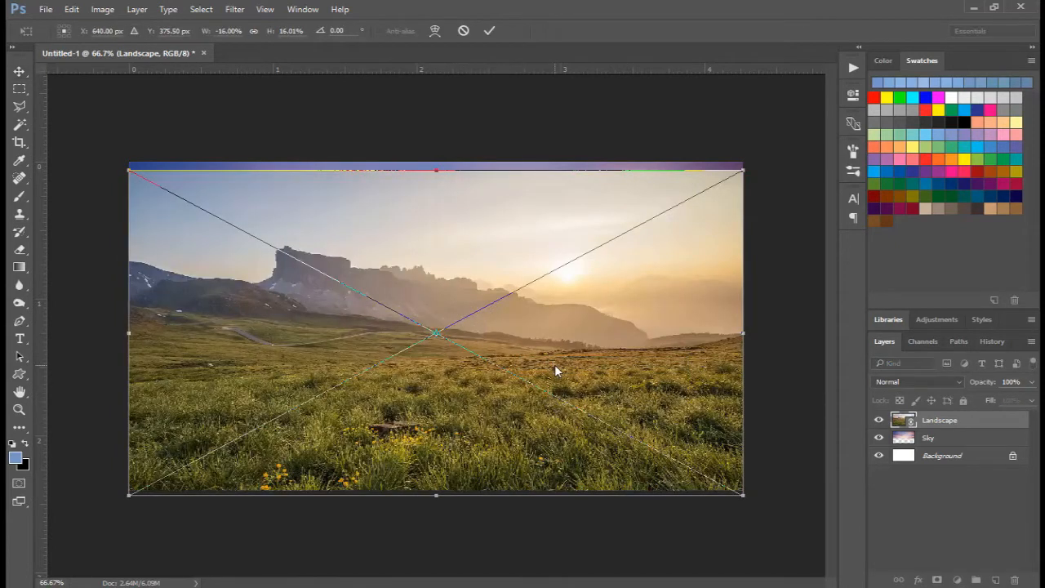
key(Return)
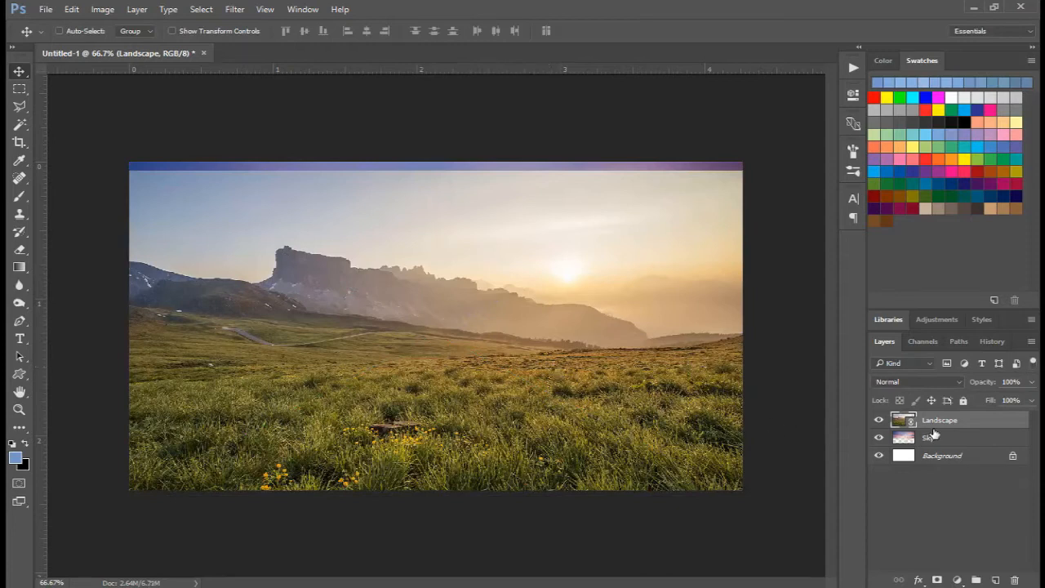
right_click(977, 425)
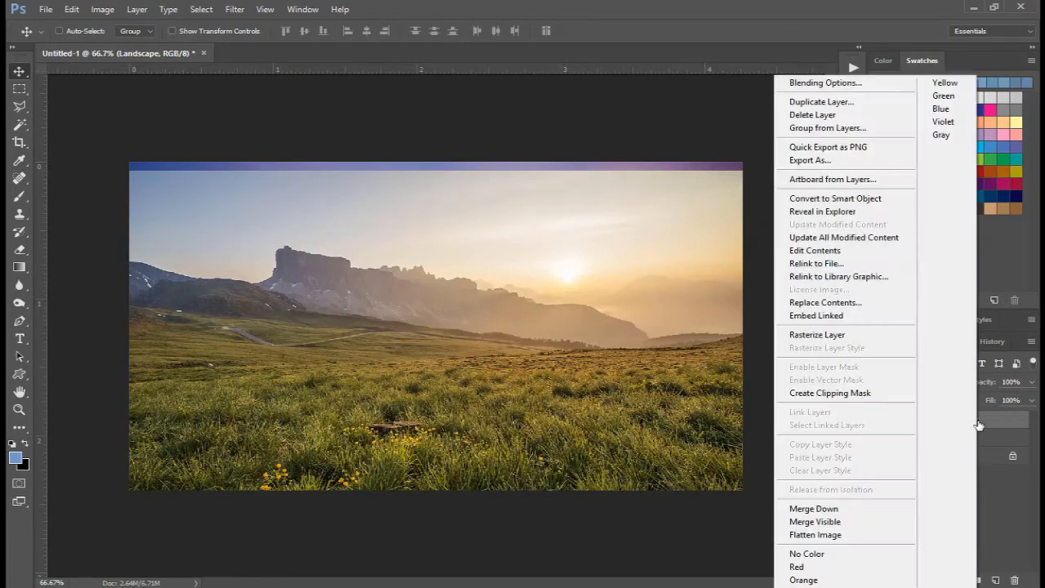
click(834, 334)
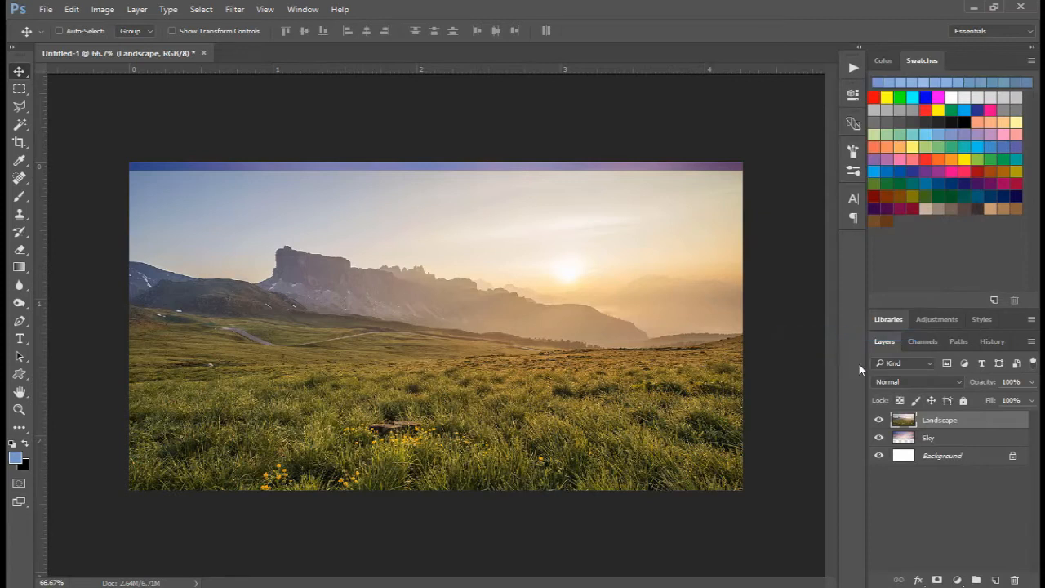
- Add a layer mask to the Landscape layer and get the Brush tool ready with black as the foreground color
click(936, 581)
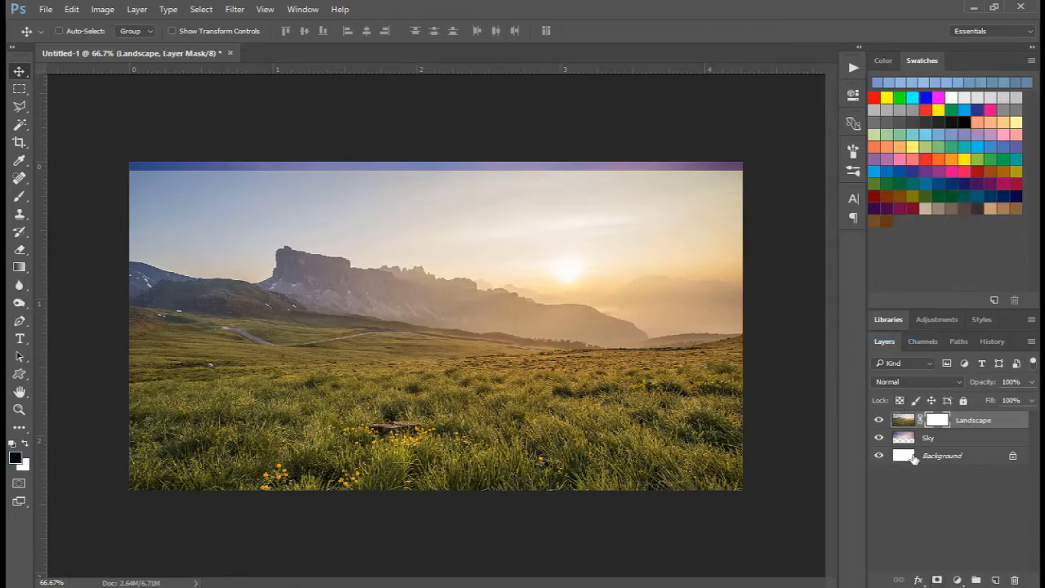
click(20, 199)
click(68, 196)
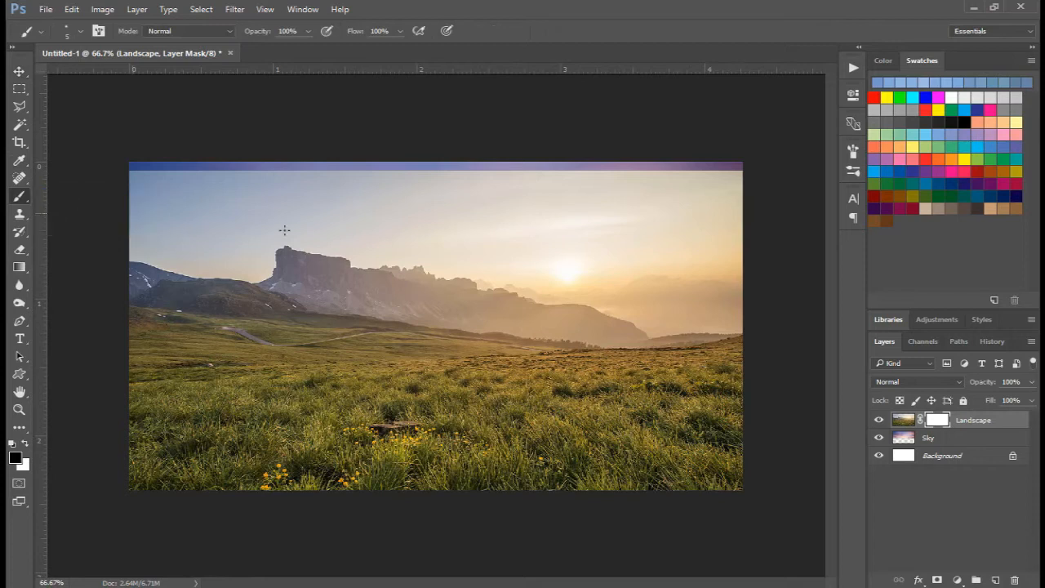
click(15, 459)
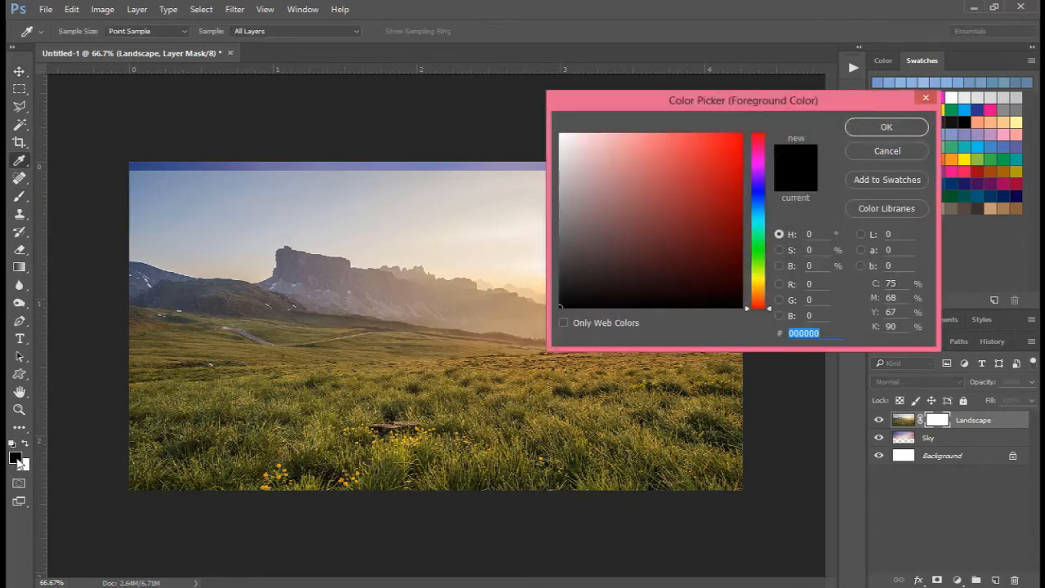
click(863, 152)
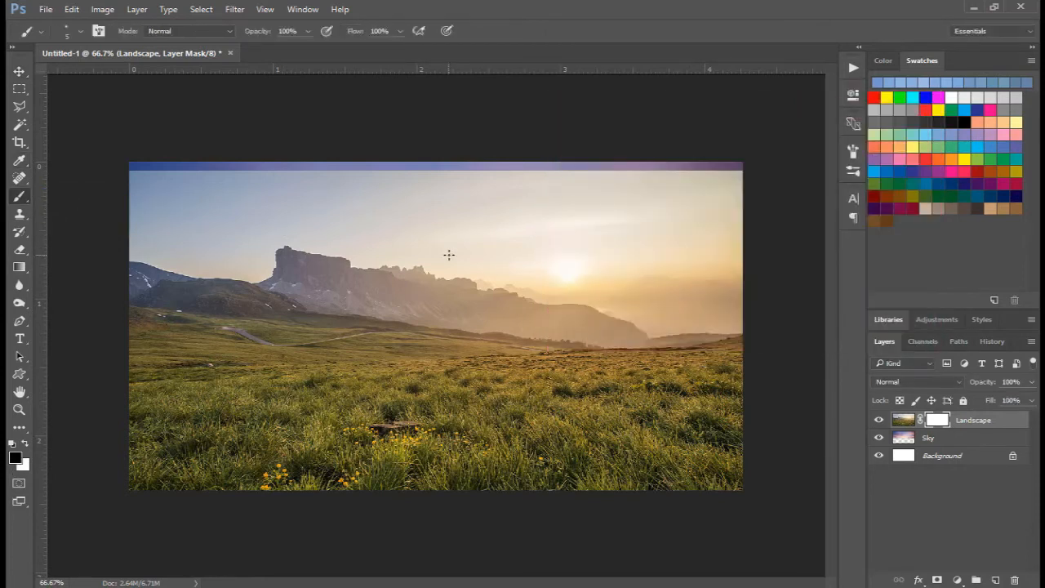
- Set up a soft round brush at 100 px with 0% hardness
key(bracketright)
key(bracketright)
key(bracketright)
key(bracketright)
key(bracketright)
key(bracketright)
key(bracketright)
key(bracketright)
key(bracketright)
key(bracketright)
key(bracketright)
key(bracketright)
key(bracketright)
key(bracketright)
click(69, 31)
click(81, 161)
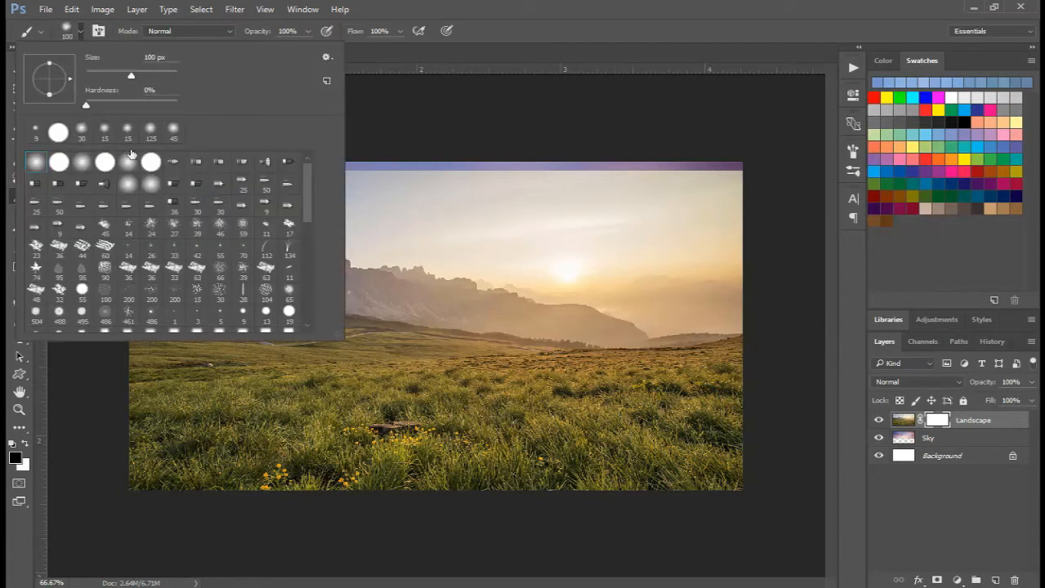
key(Return)
- Paint the landscape's original sky and mountain tops out on the mask in black, and apply the layer mask
mouse_move(373, 215)
mouse_down()
mouse_move(146, 205)
mouse_move(384, 174)
mouse_move(327, 204)
mouse_move(563, 197)
mouse_up()
mouse_move(648, 194)
mouse_down()
mouse_move(685, 178)
mouse_move(500, 233)
mouse_move(813, 249)
mouse_move(779, 218)
mouse_move(691, 257)
mouse_move(578, 263)
mouse_move(724, 297)
mouse_move(619, 294)
mouse_move(705, 314)
mouse_move(668, 316)
mouse_move(735, 316)
mouse_move(689, 318)
mouse_move(555, 278)
mouse_move(339, 245)
mouse_move(452, 239)
mouse_move(238, 242)
mouse_move(256, 262)
mouse_move(128, 254)
mouse_move(227, 261)
mouse_move(214, 266)
mouse_move(277, 239)
mouse_move(365, 237)
mouse_move(345, 240)
mouse_move(439, 246)
mouse_move(469, 258)
mouse_move(443, 257)
mouse_move(517, 268)
mouse_move(500, 273)
mouse_move(725, 316)
mouse_up()
mouse_move(406, 294)
mouse_down()
mouse_move(253, 264)
mouse_move(245, 253)
mouse_move(319, 237)
mouse_move(242, 238)
mouse_move(257, 248)
mouse_up()
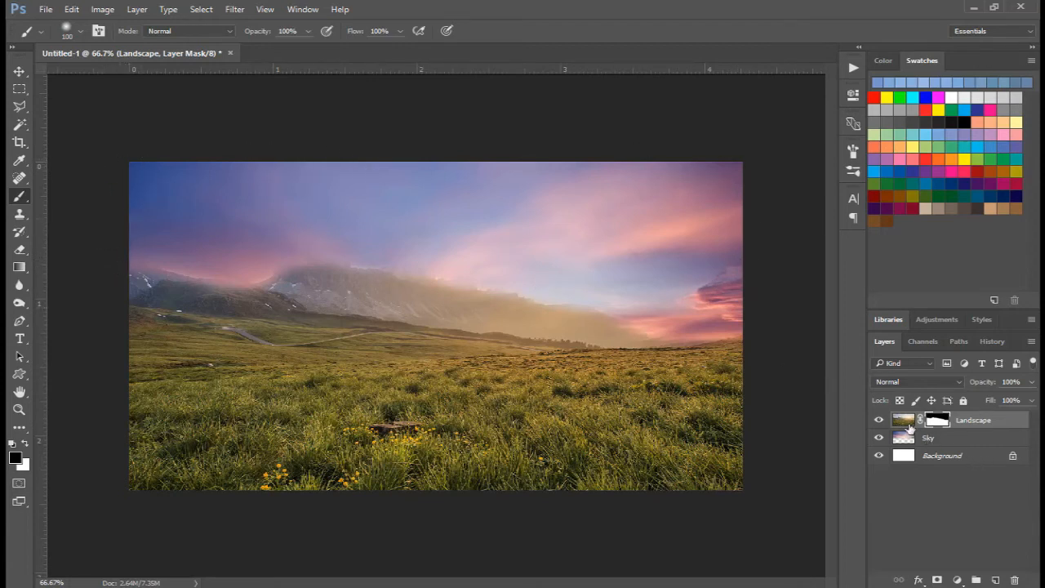
right_click(942, 426)
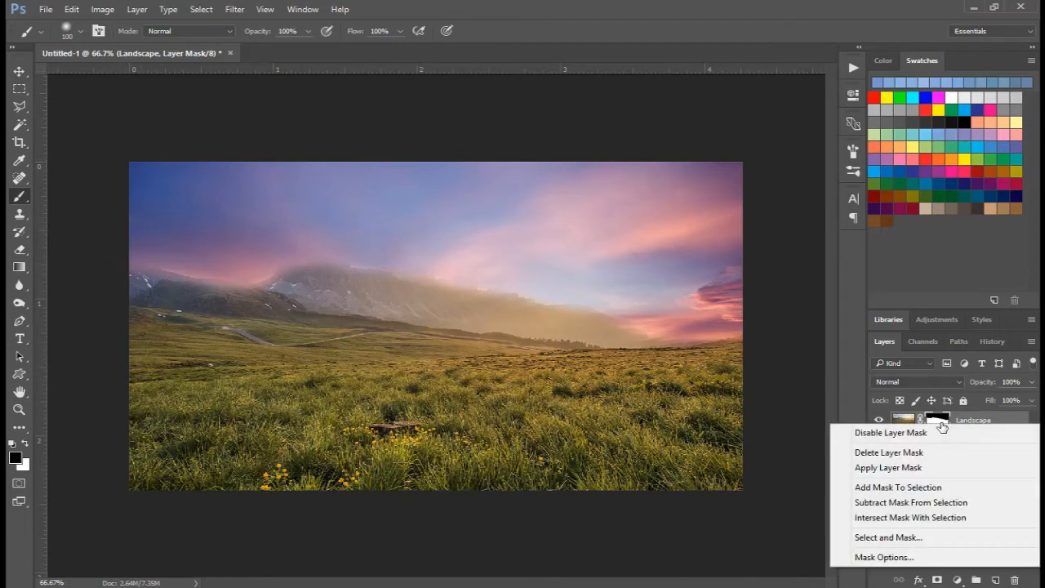
click(906, 467)
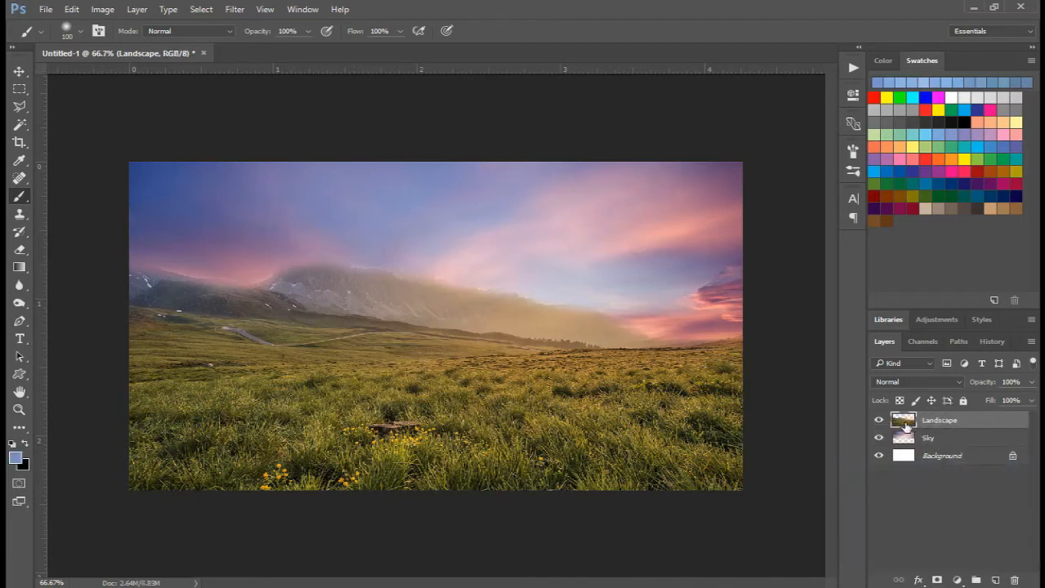
- Apply Color Balance to the Landscape layer's midtones with levels -41, -16 and 60, comparing the preview before and after
click(104, 9)
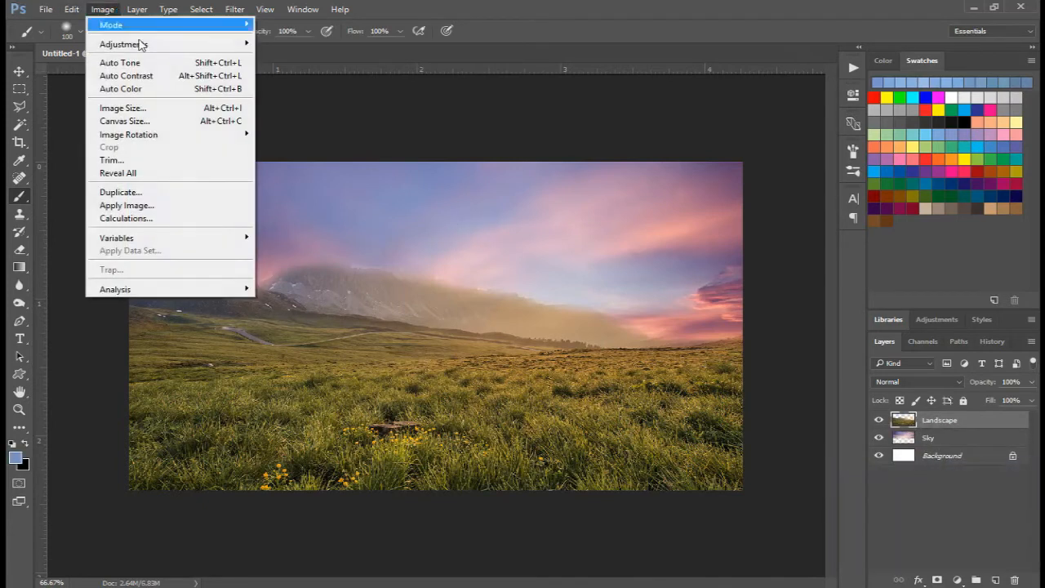
mouse_move(175, 44)
click(408, 128)
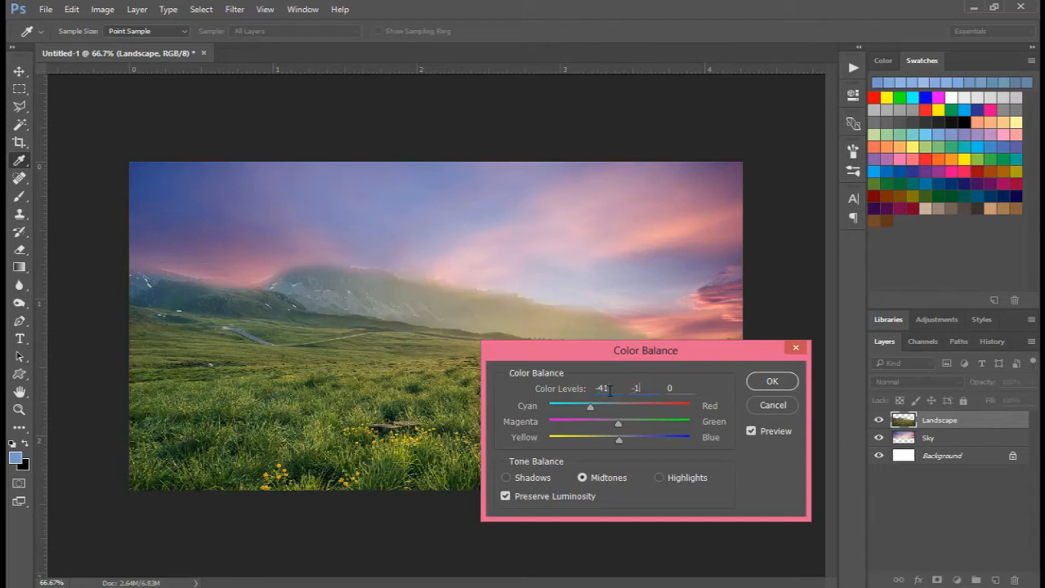
text(60)
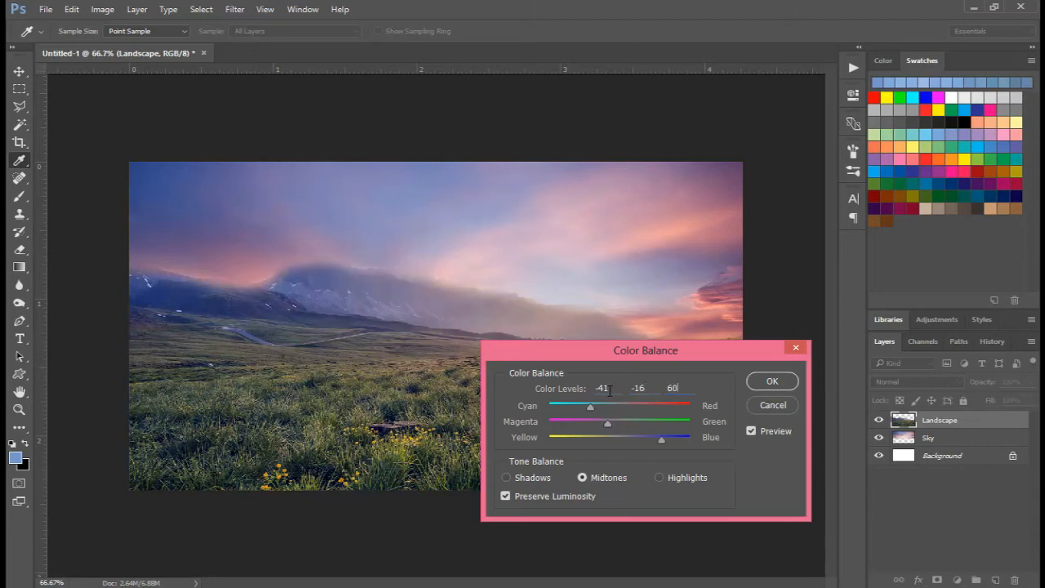
drag(580, 348, 696, 71)
click(865, 145)
click(865, 145)
click(866, 146)
click(866, 145)
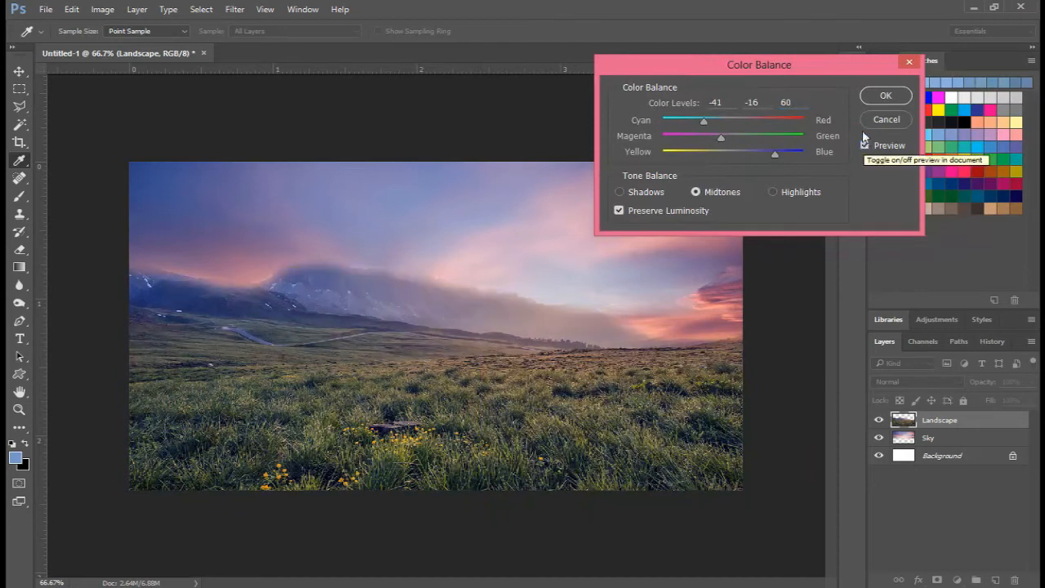
key(b)
click(884, 97)
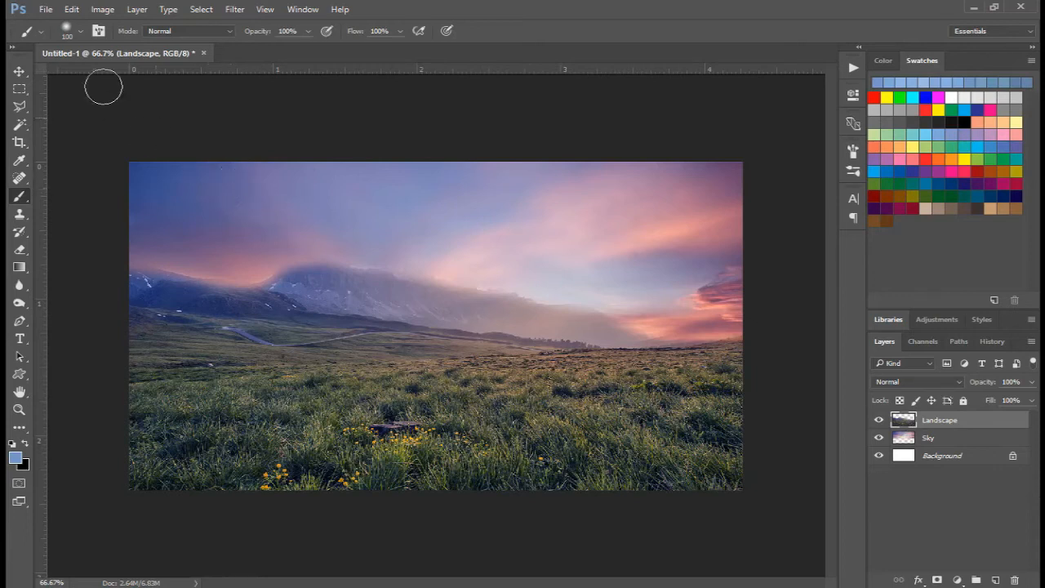
- Place the Bridge PSD as a linked file and move it down to the lower edge of the canvas
click(45, 10)
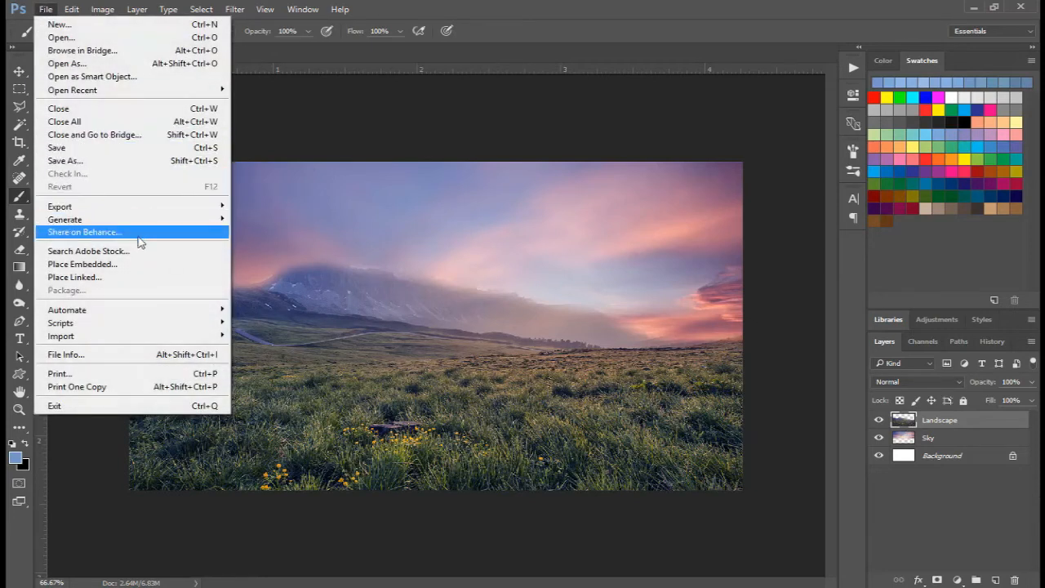
click(133, 277)
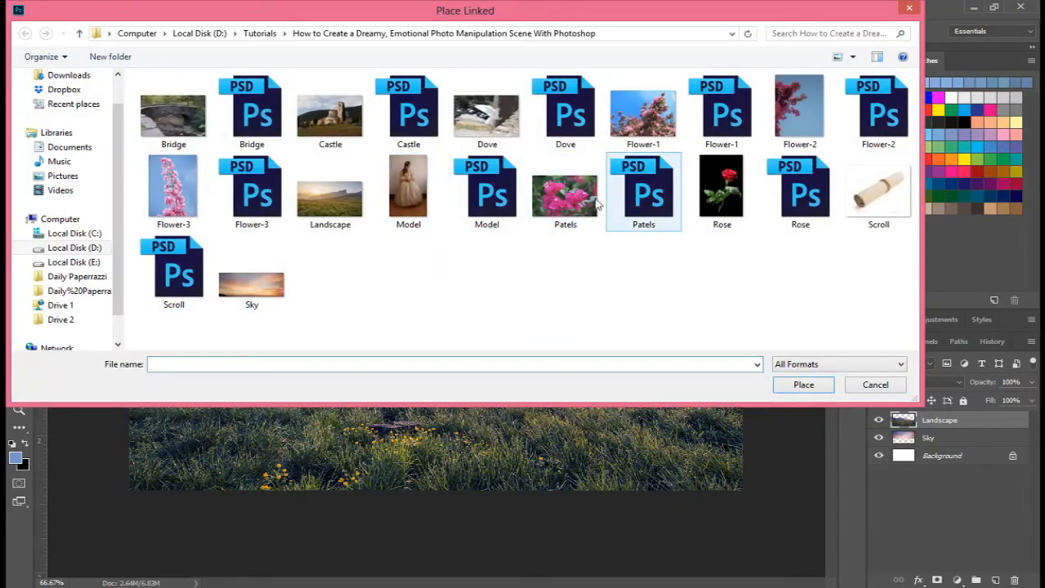
double_click(249, 131)
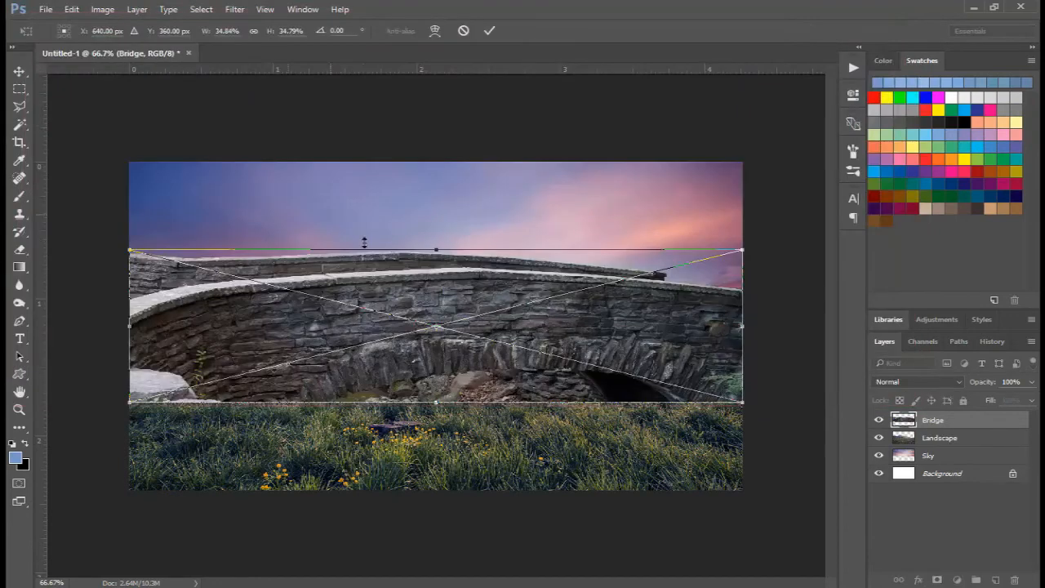
drag(358, 283, 370, 405)
key(b)
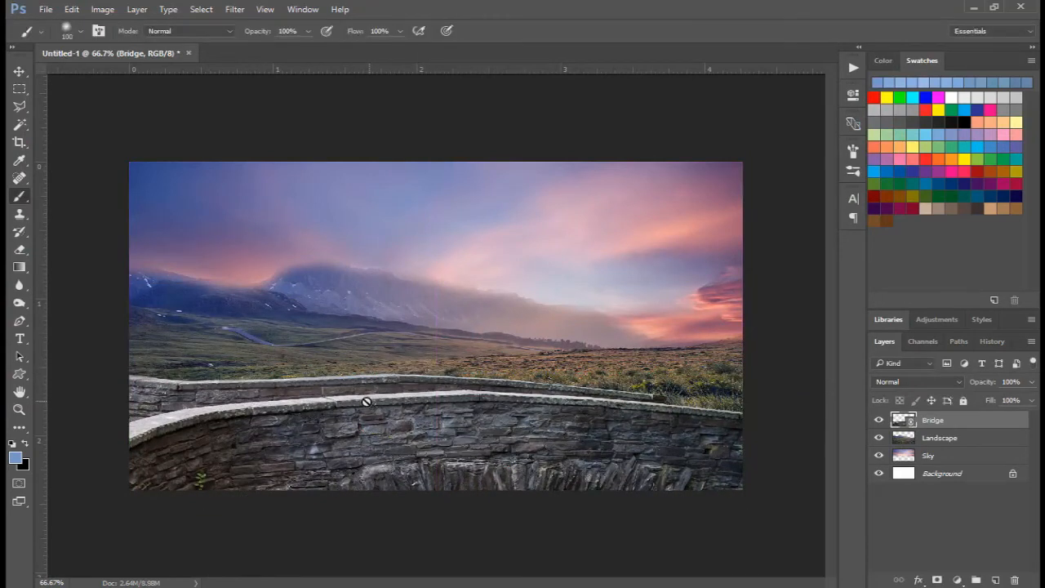
- Rasterize the Bridge layer and get the Move tool ready
click(18, 73)
right_click(982, 429)
click(836, 336)
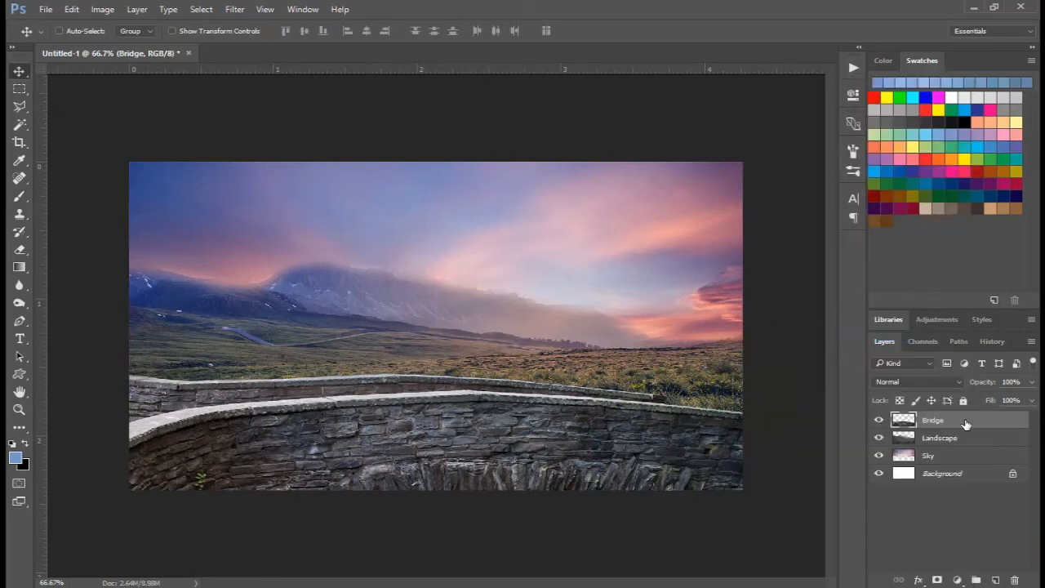
- Start a Color Balance adjustment on the Bridge layer and try midtone levels of -33, -12 and 60
click(103, 9)
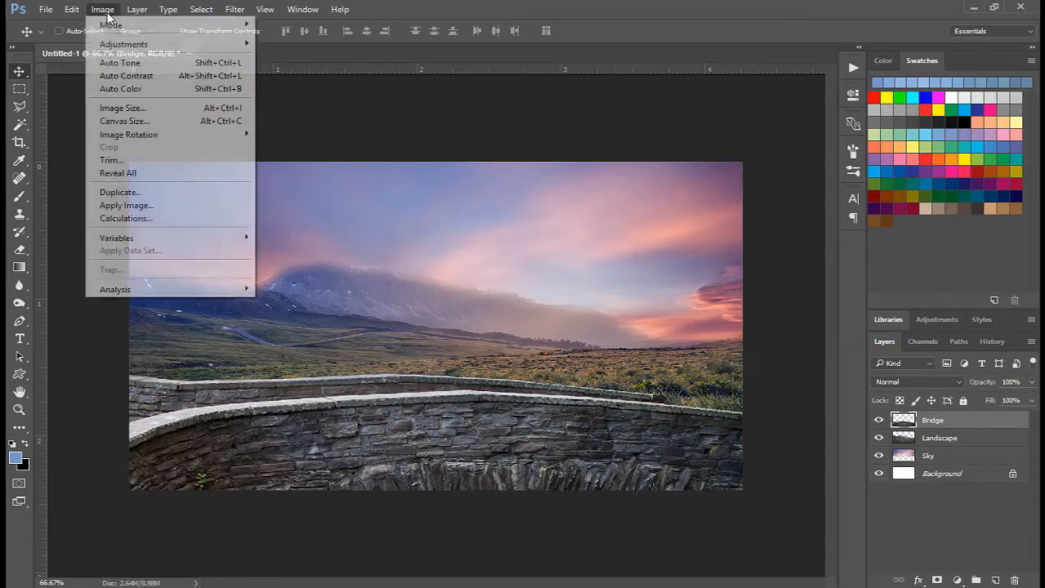
mouse_move(221, 43)
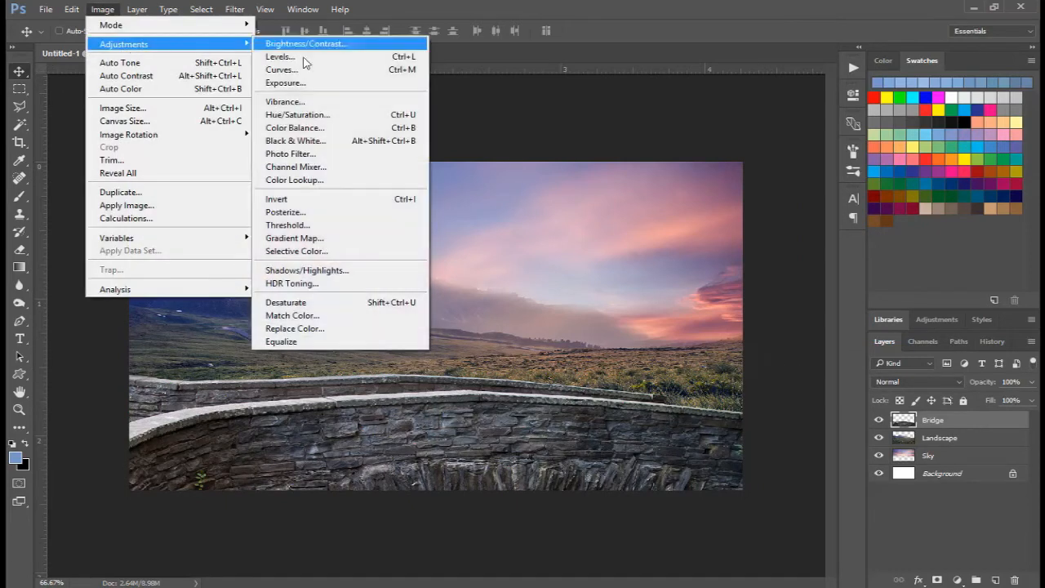
click(304, 127)
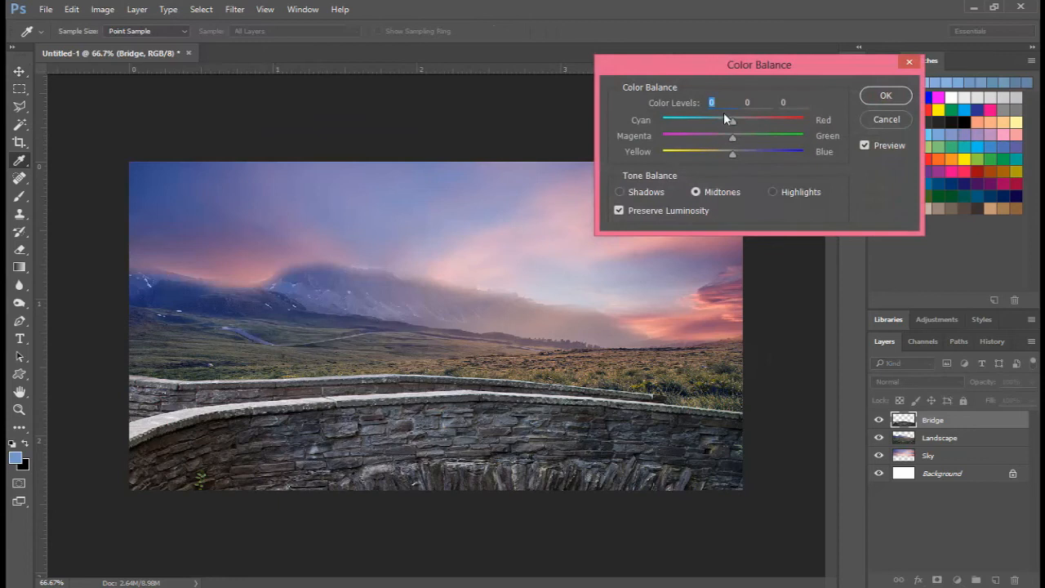
click(693, 108)
text(-33)
key(Tab)
text(-12)
text(60)
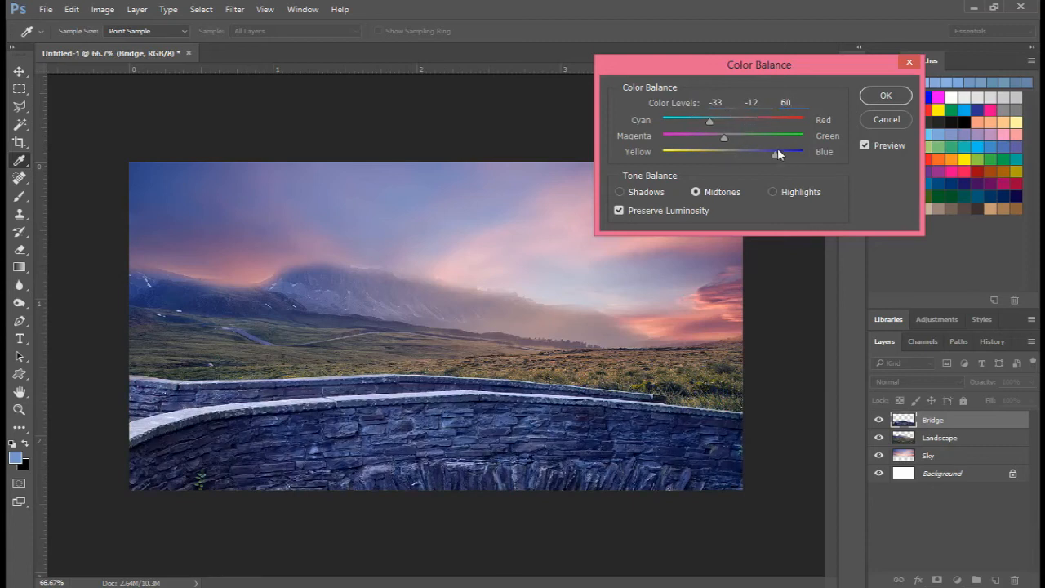
- Readjust the bridge's midtone color levels to -4, -10 and +8, compare the preview, and apply the Color Balance
drag(775, 154, 725, 136)
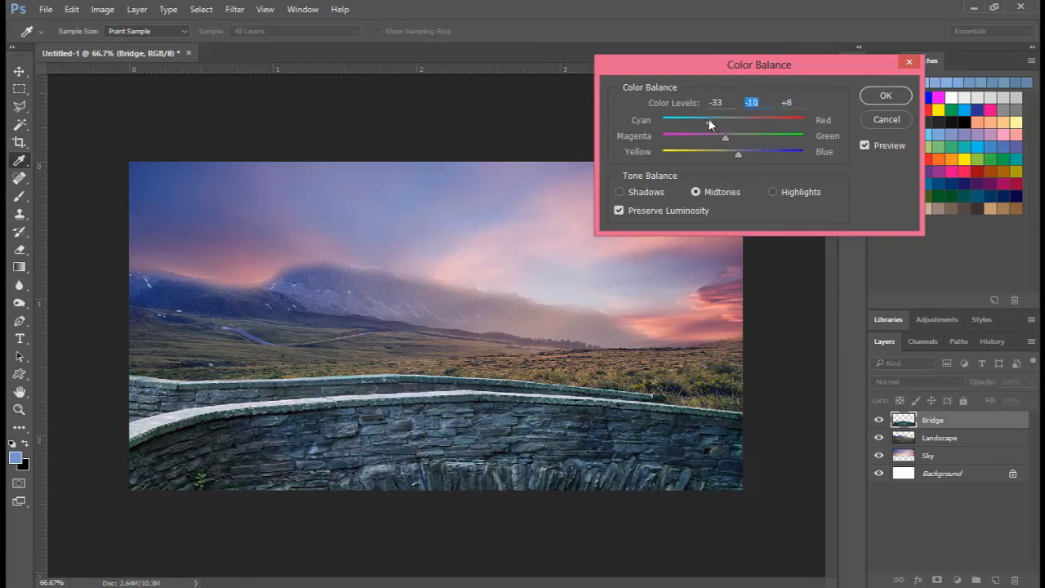
drag(738, 120, 731, 122)
click(867, 146)
click(867, 146)
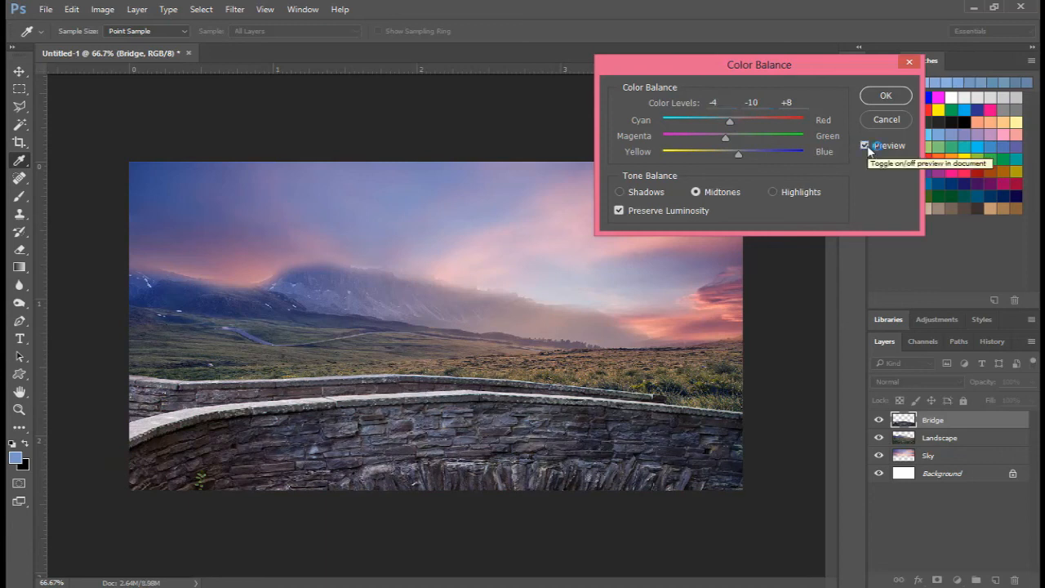
click(886, 96)
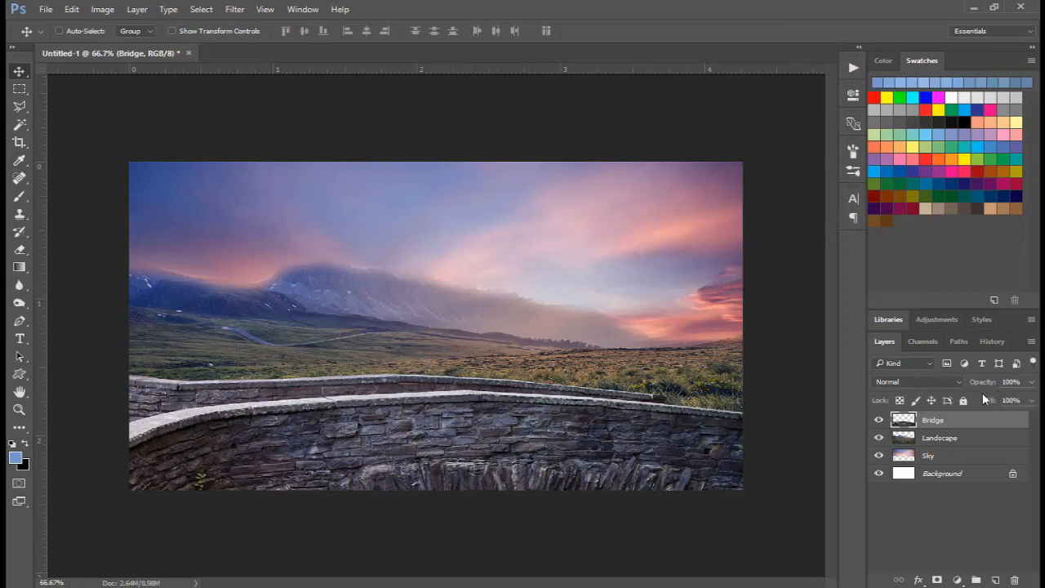
- Place the Model PSD as a linked file, scaled down to about three quarters, and move her to the left part of the bridge
click(45, 9)
click(102, 278)
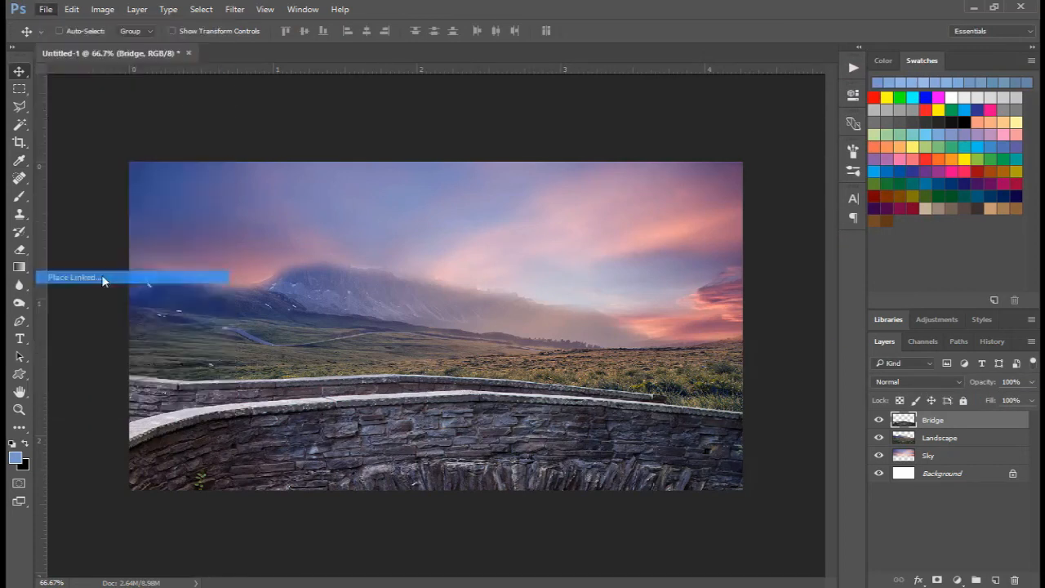
double_click(486, 200)
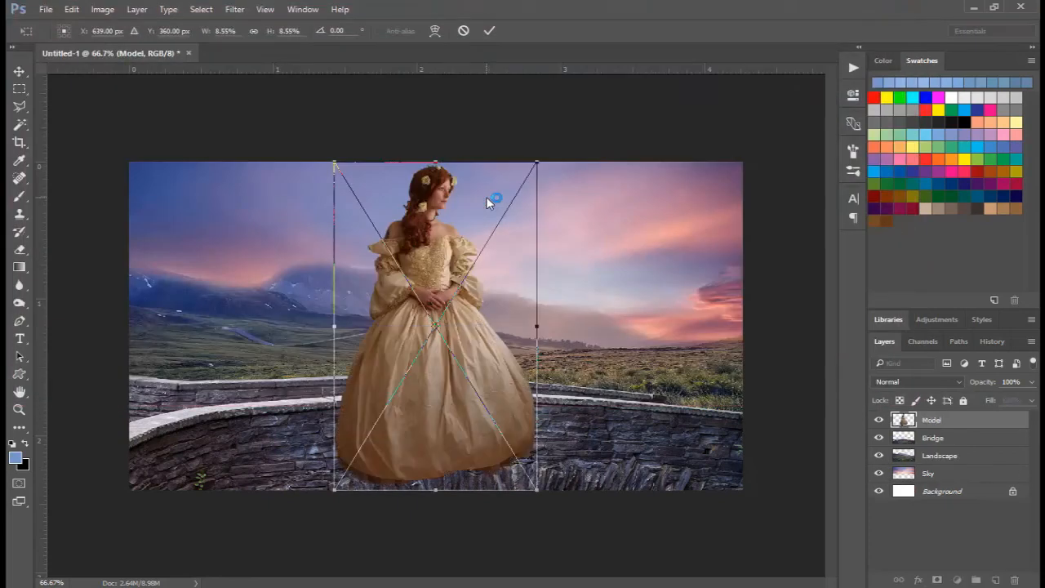
drag(537, 163, 466, 244)
key(Return)
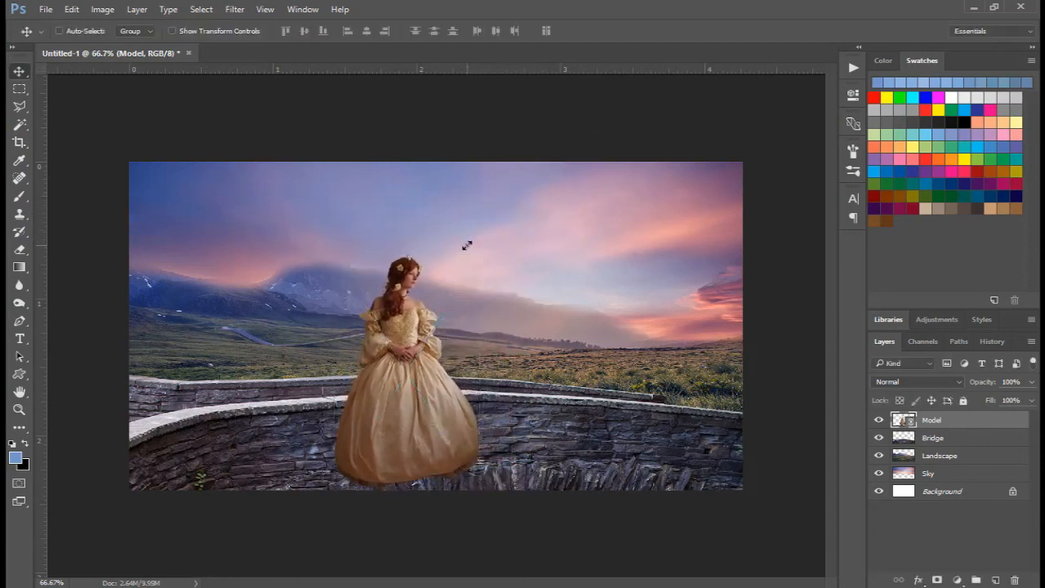
drag(408, 365, 328, 354)
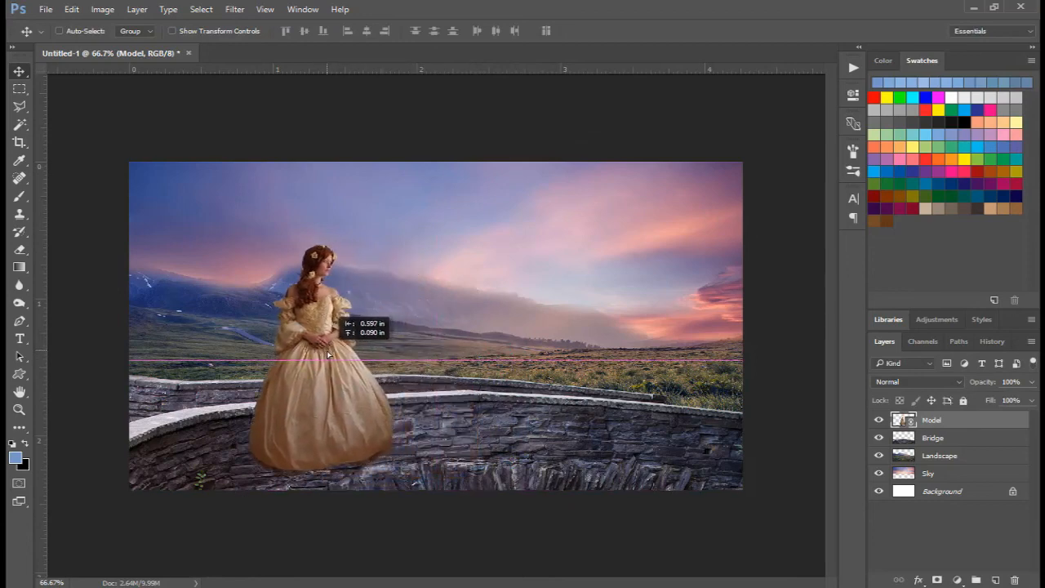